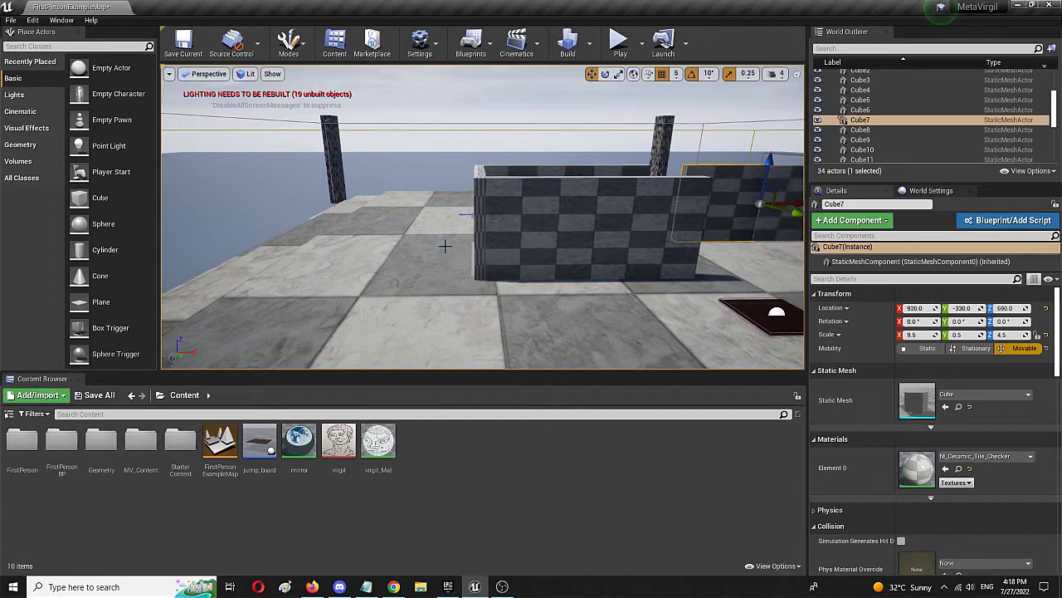
Step: Create a new material asset named Emissive and open it in the material editor
mouse_move(438, 256)
right_down()
mouse_move(439, 208)
mouse_move(448, 249)
mouse_move(436, 261)
right_up()
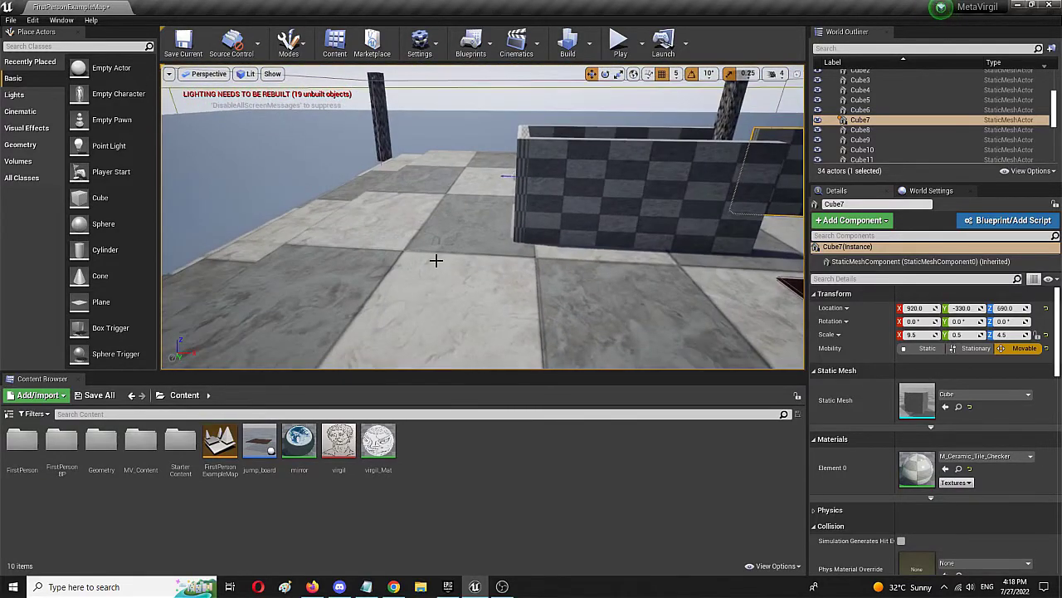
right_click(441, 458)
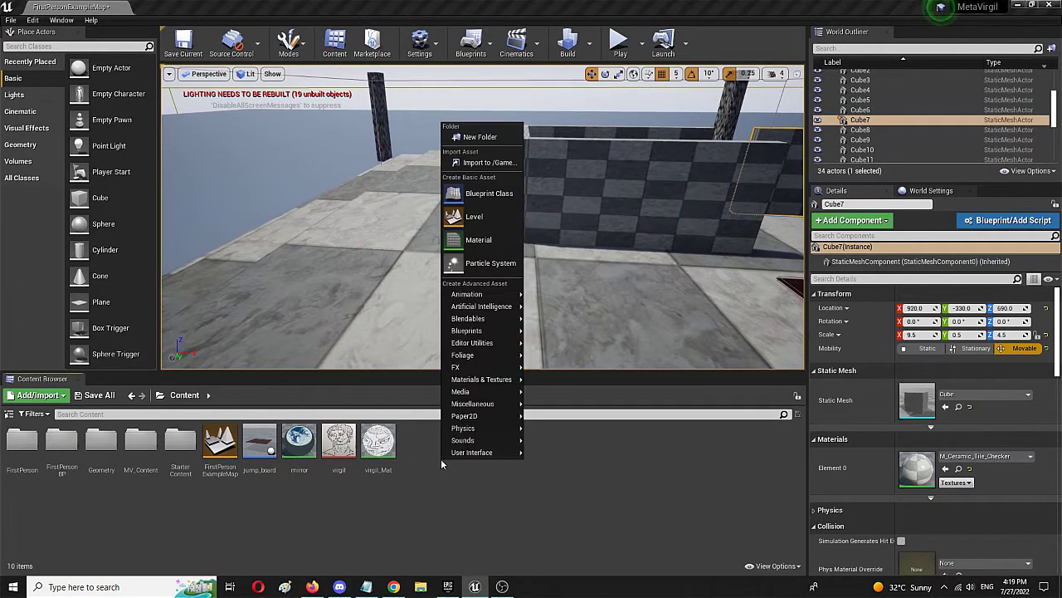
click(489, 240)
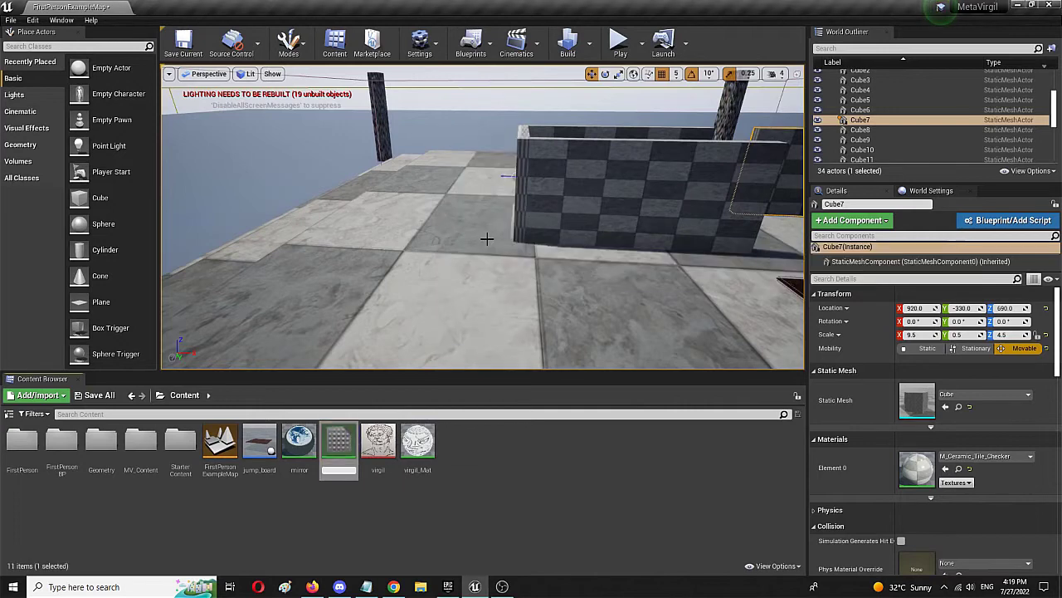
text(Emissive)
key(Return)
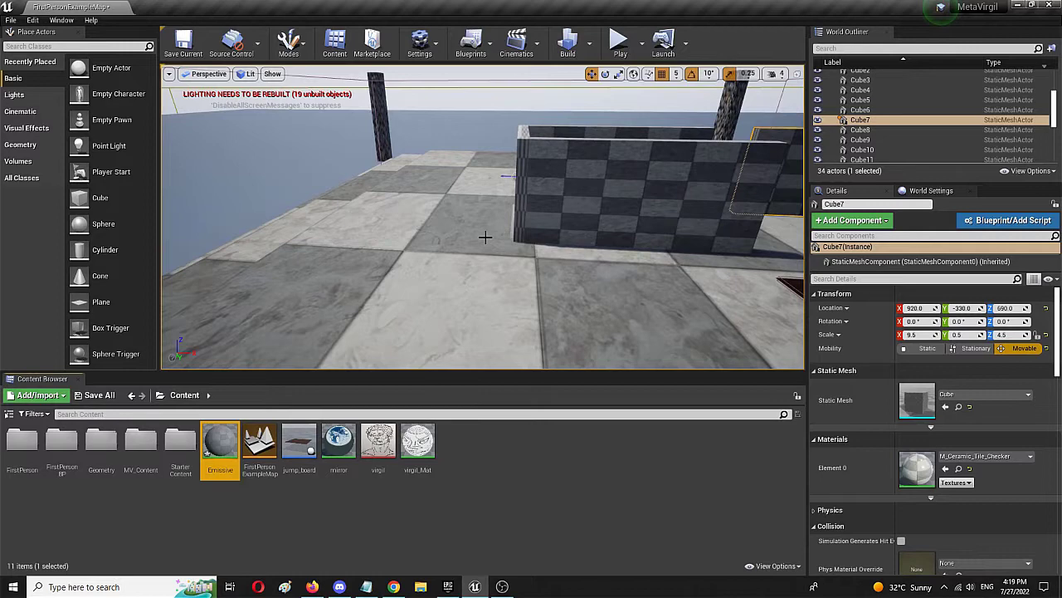
double_click(220, 446)
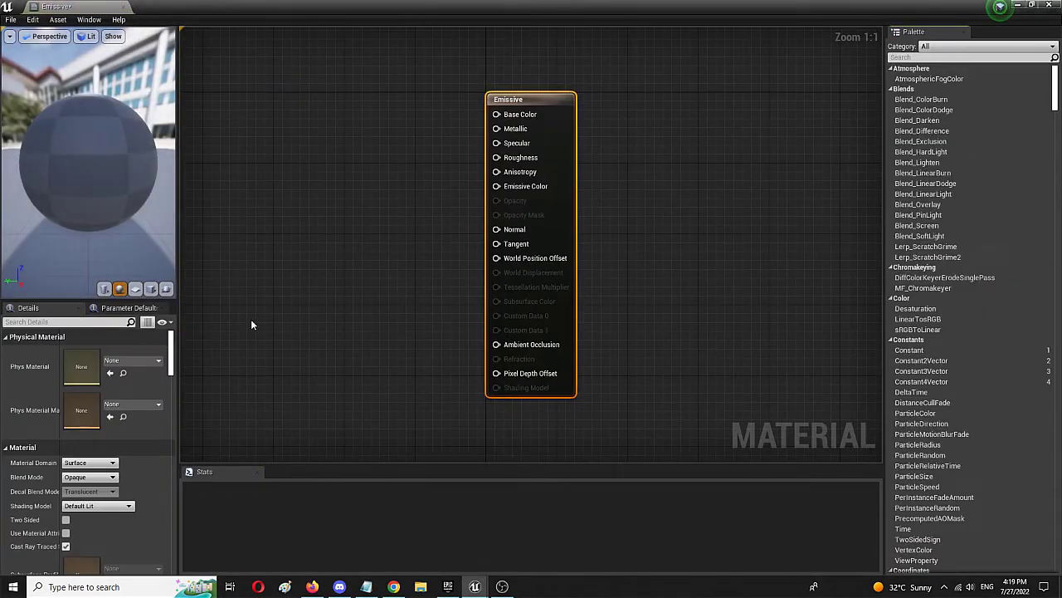
Step: Add a Constant3Vector node to the Emissive graph and position it beside Base Color
right_click(304, 129)
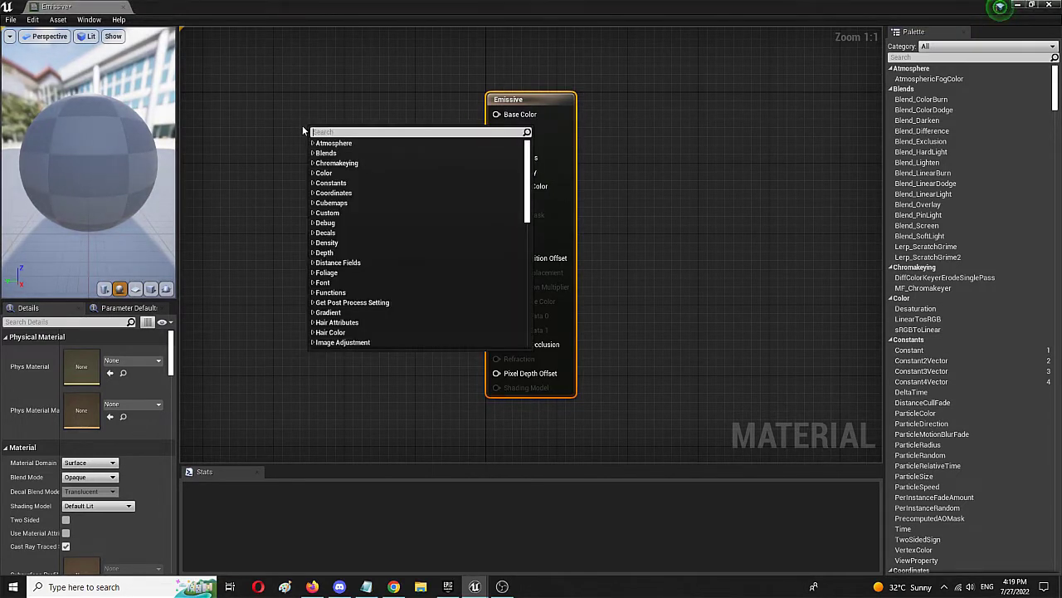
text(const)
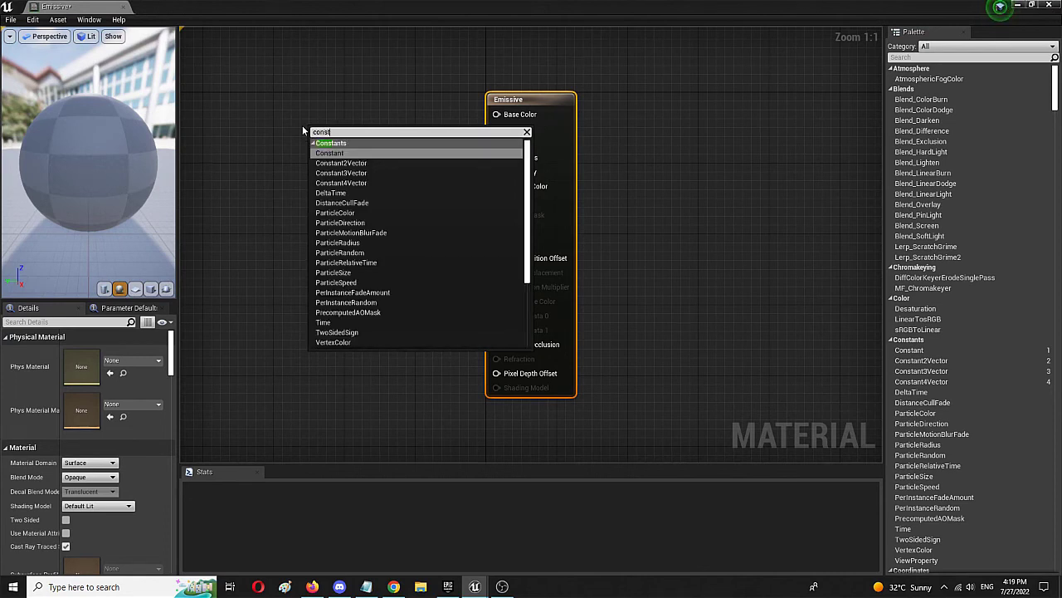
text(ant)
key(Down)
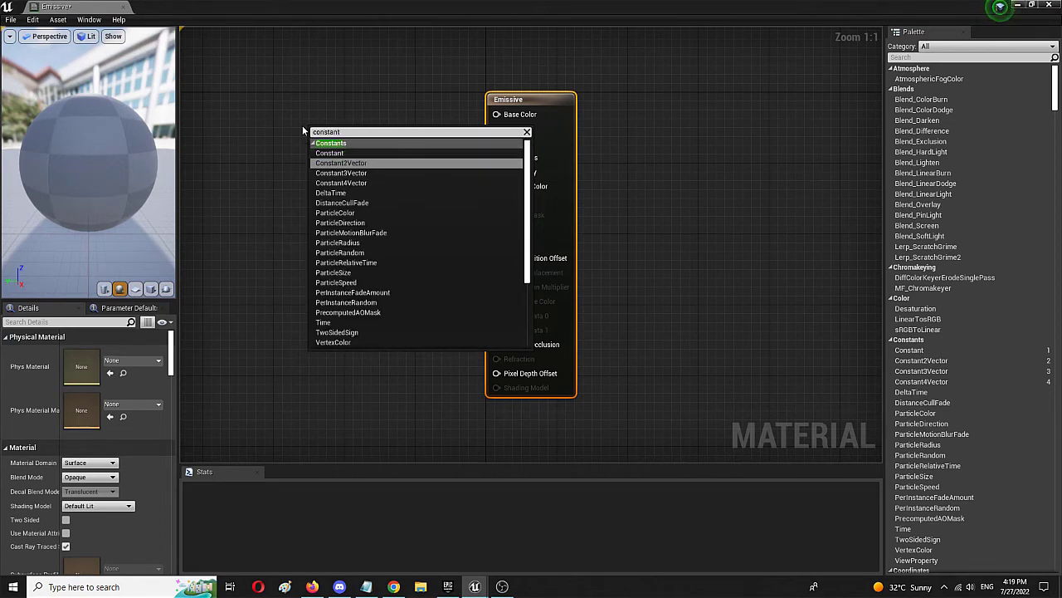
key(Down)
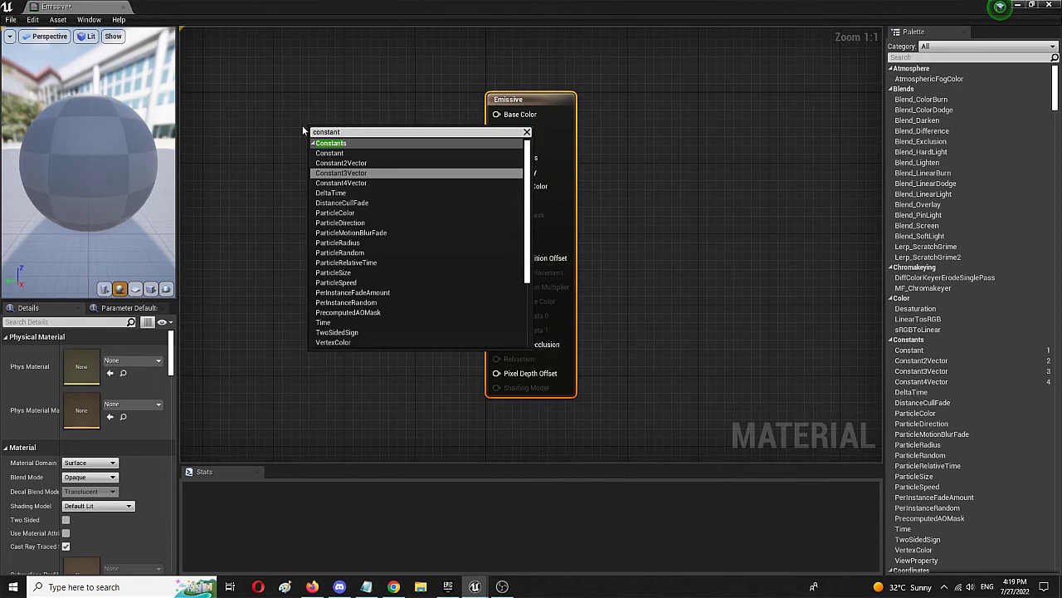
key(Return)
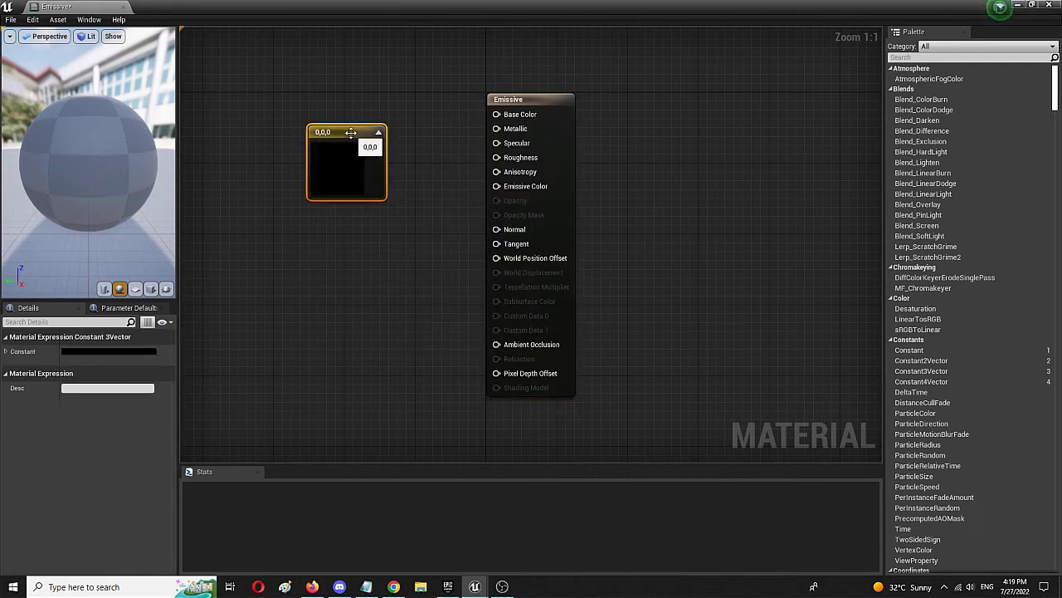
drag(351, 133, 499, 117)
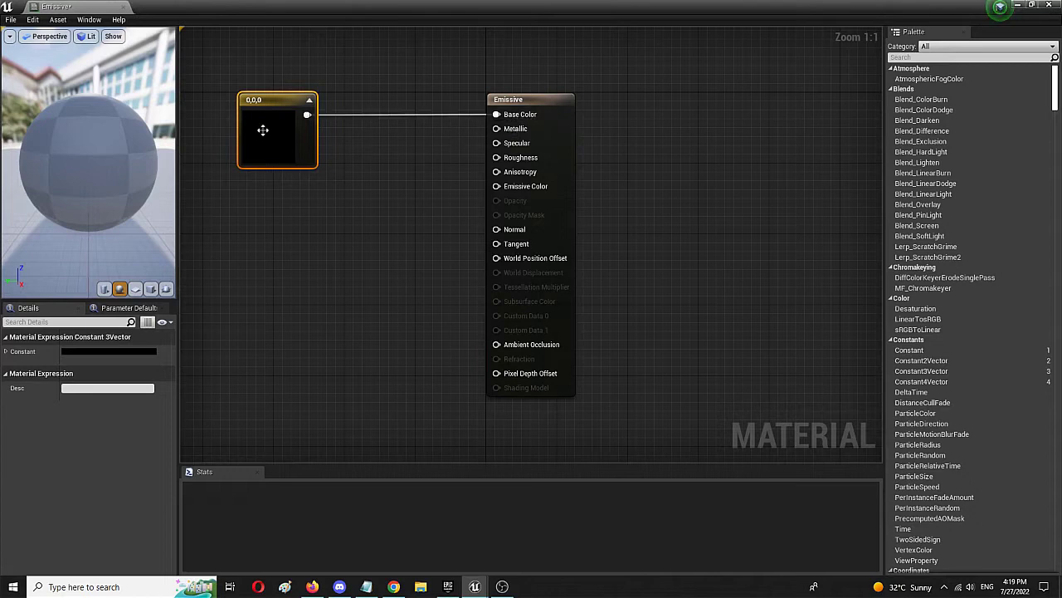
Step: Set the Constant3Vector colour to R 0.601, G 0.862, B 0 in the Color Picker
double_click(262, 131)
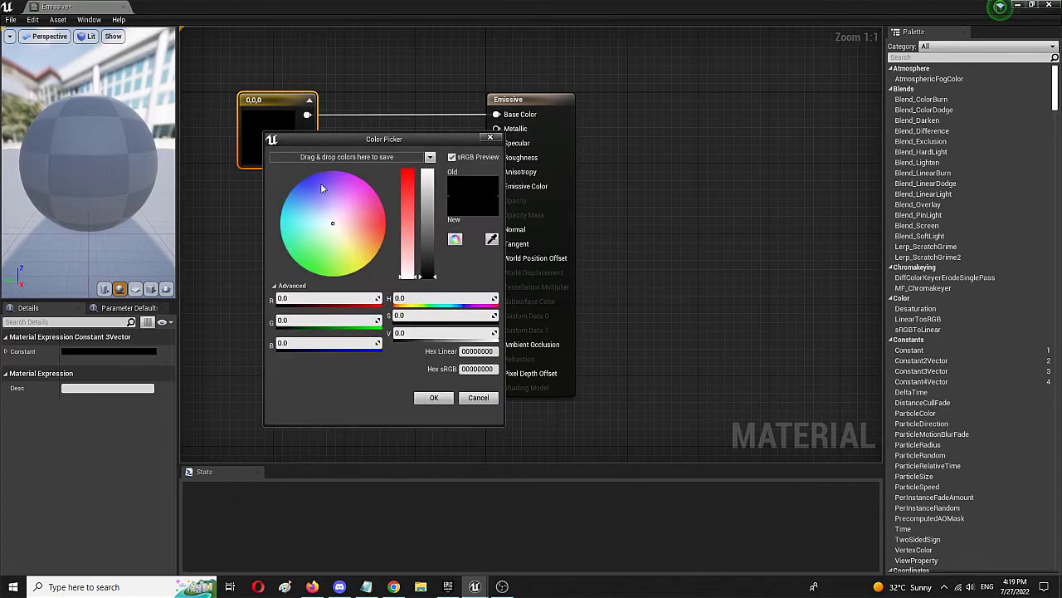
drag(282, 299, 338, 299)
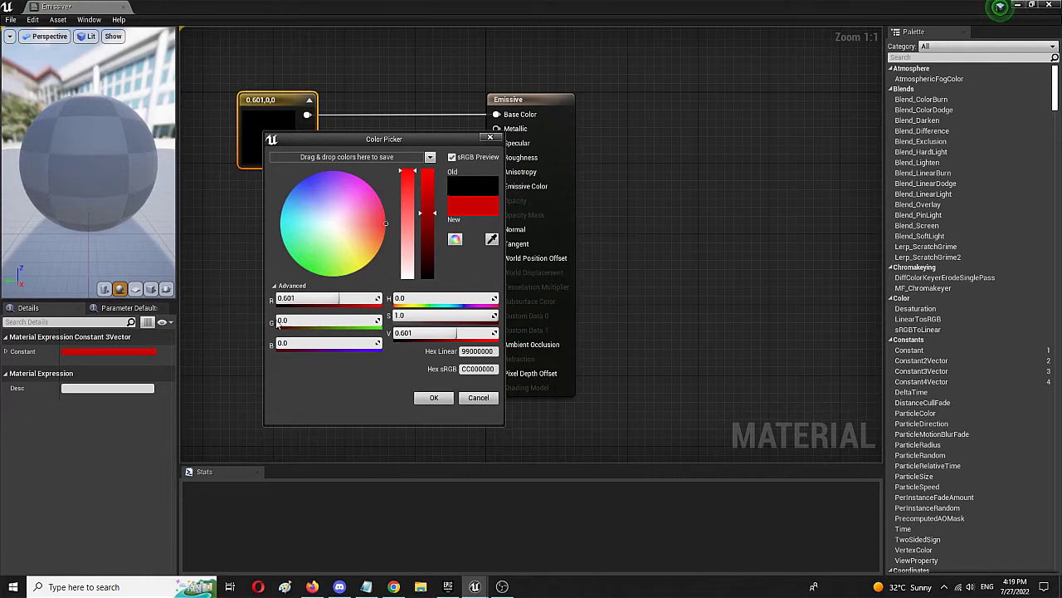
drag(282, 321, 352, 321)
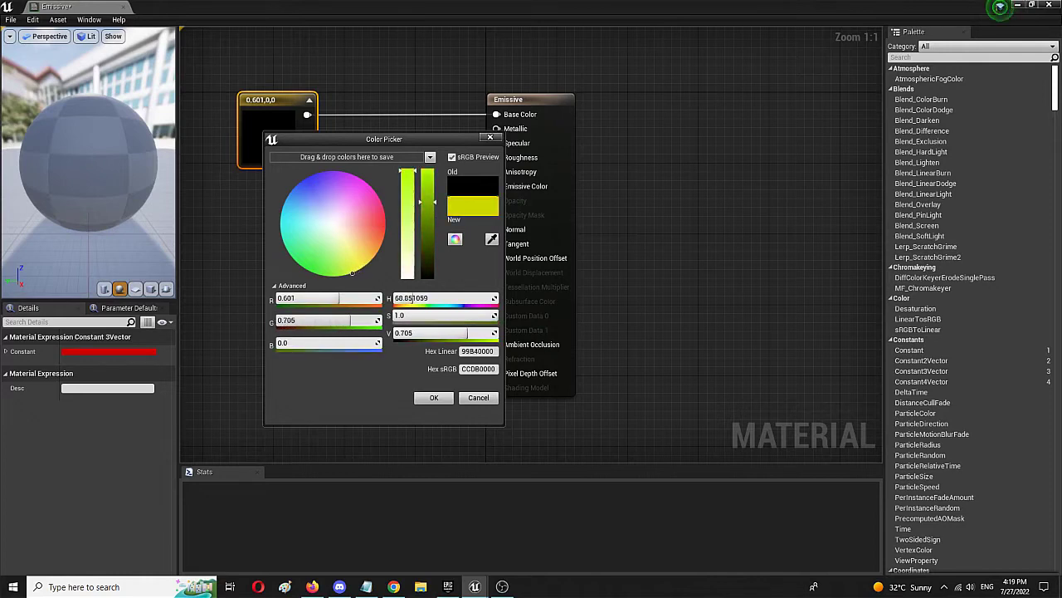
drag(281, 342, 371, 322)
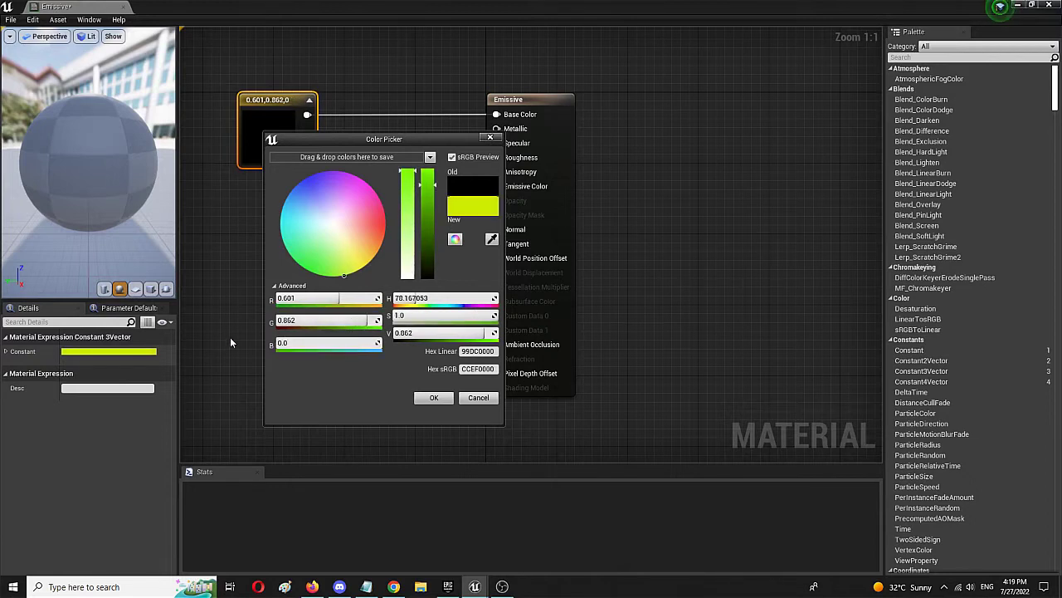
click(436, 398)
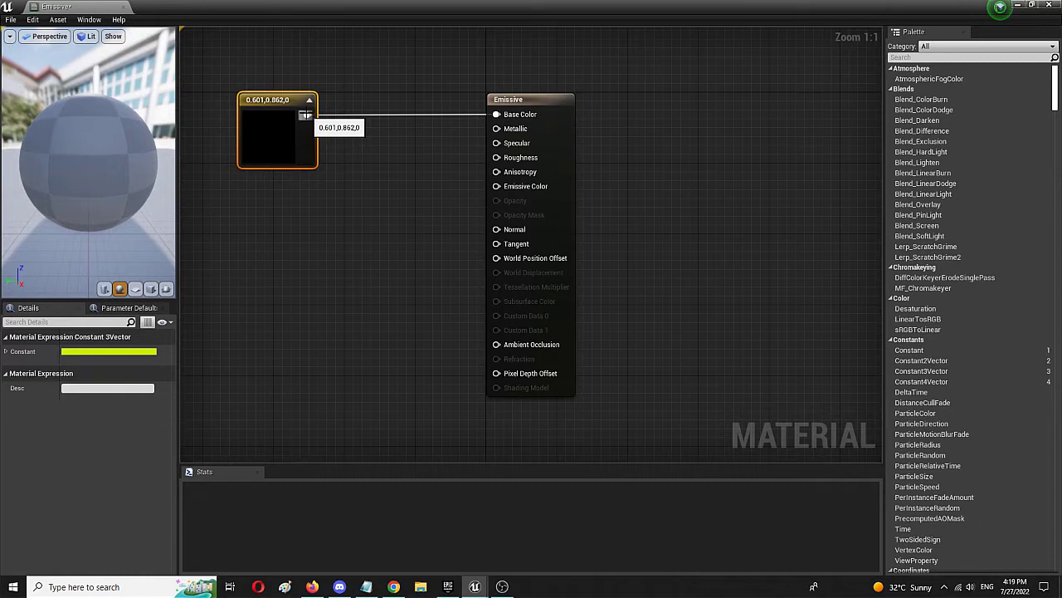
Step: Connect the constant to Emissive Color too, then save the Emissive material
drag(305, 114, 495, 188)
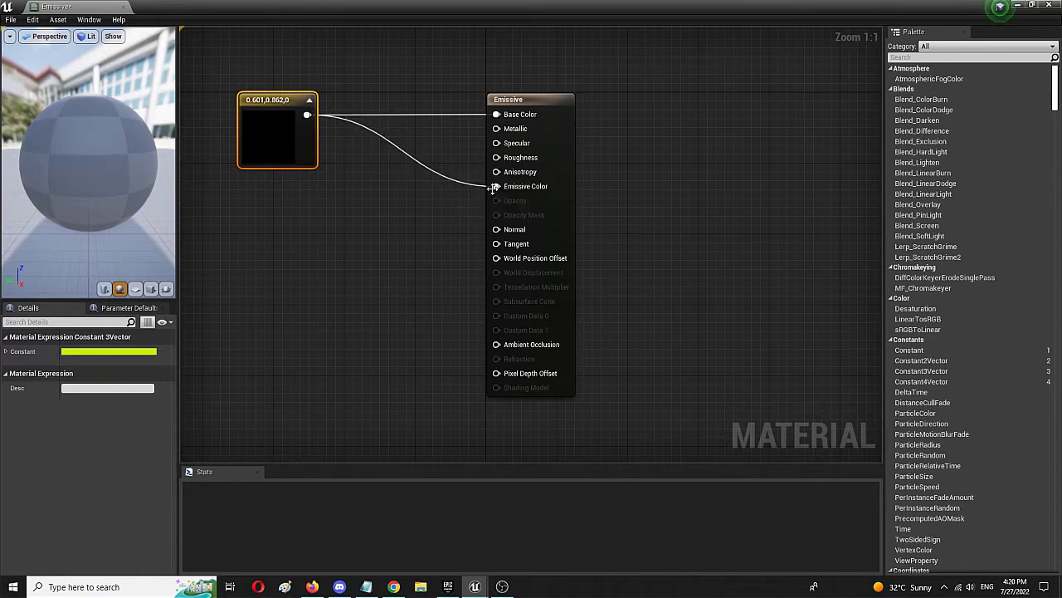
click(432, 200)
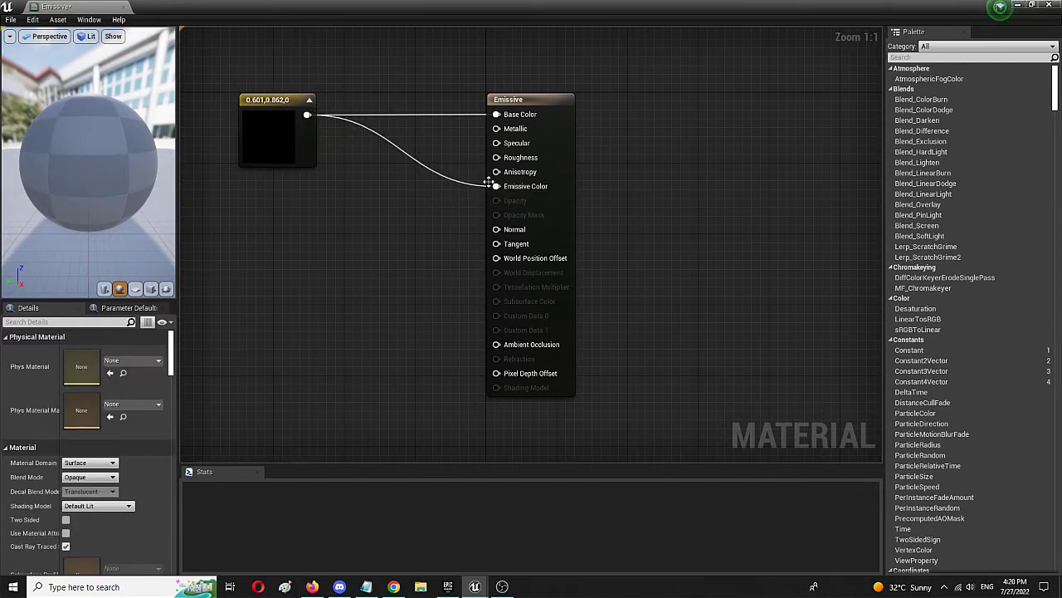
click(10, 19)
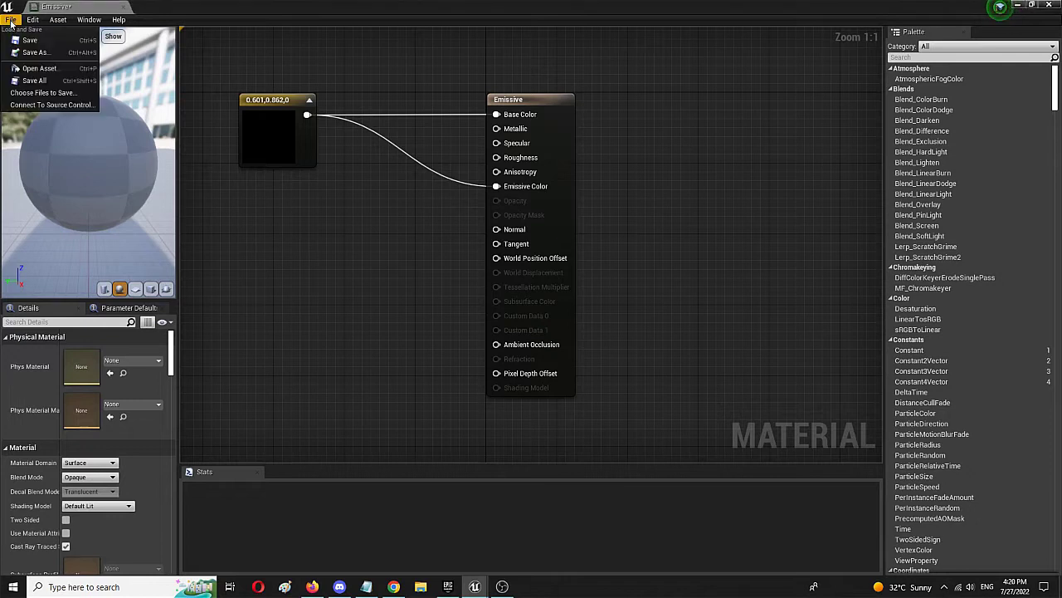
click(58, 41)
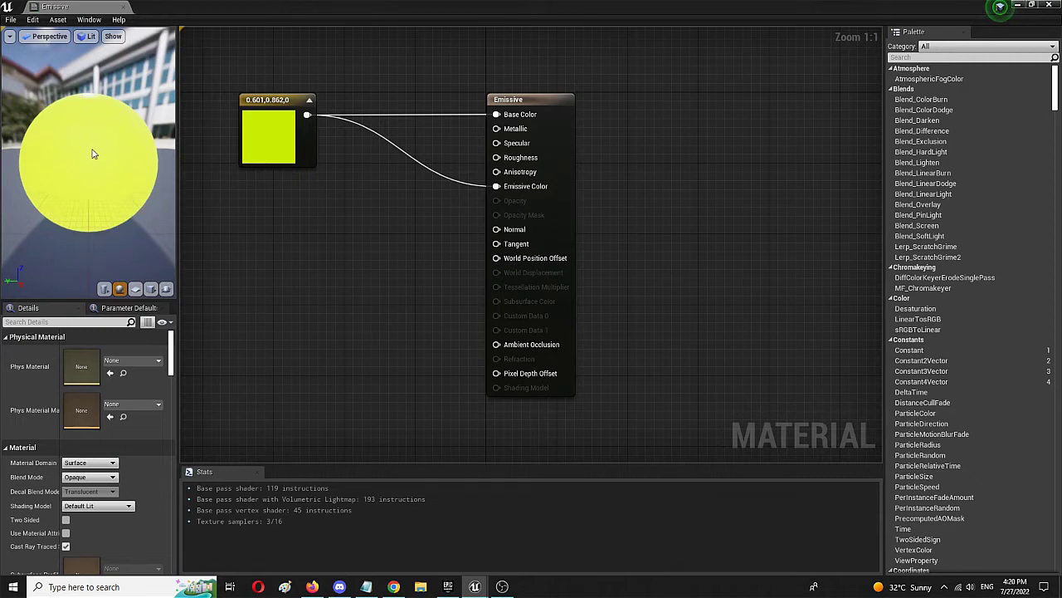
scroll(93, 154, down, 2)
scroll(104, 156, up, 2)
Step: Insert a Multiply node with Const B 80 between the yellow-green constant and Emissive Color
alt+click(455, 179)
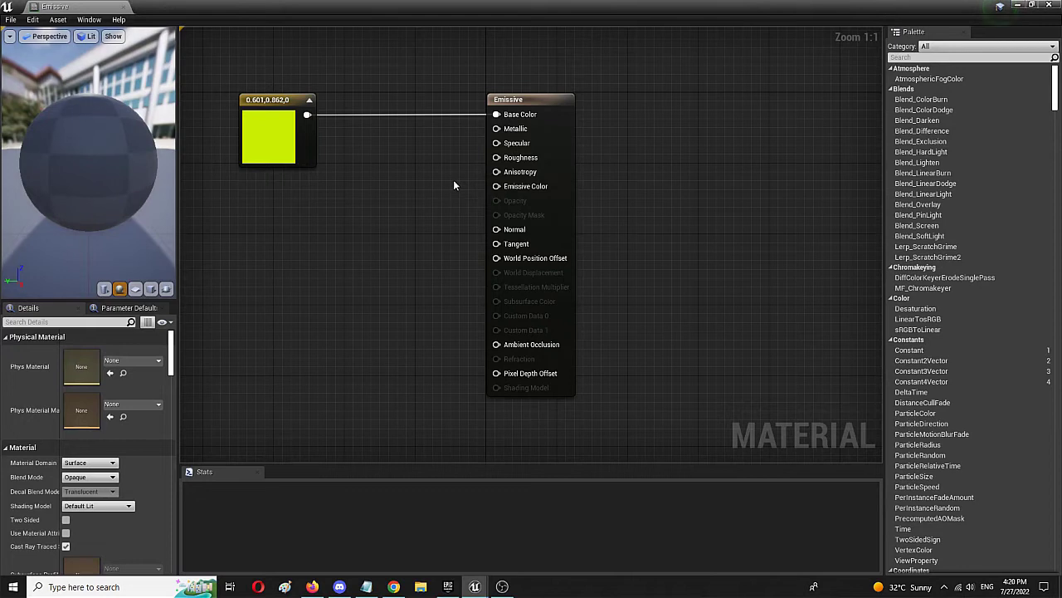
right_click(307, 239)
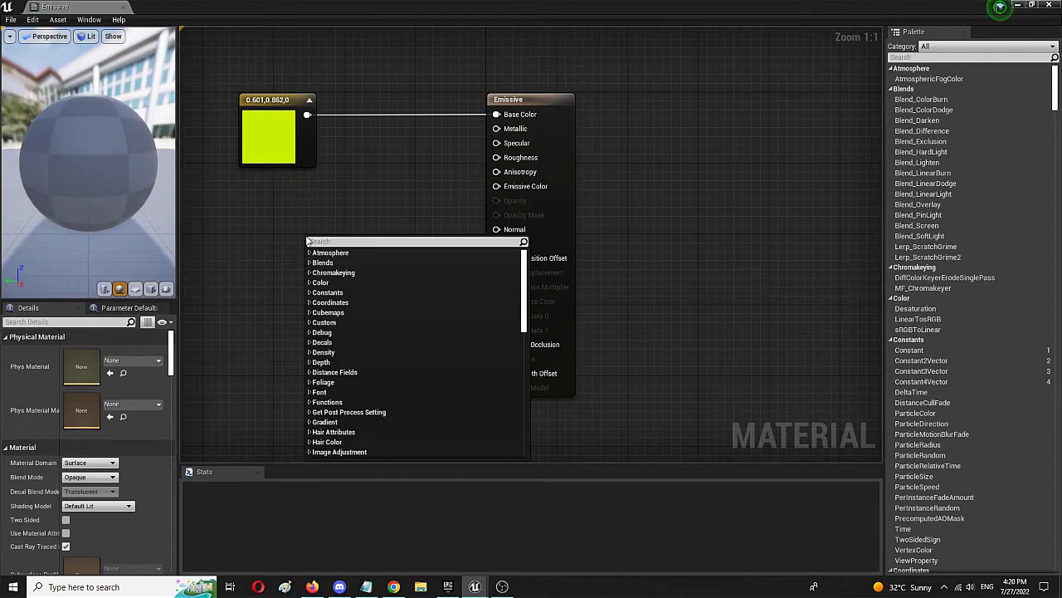
text(multipl)
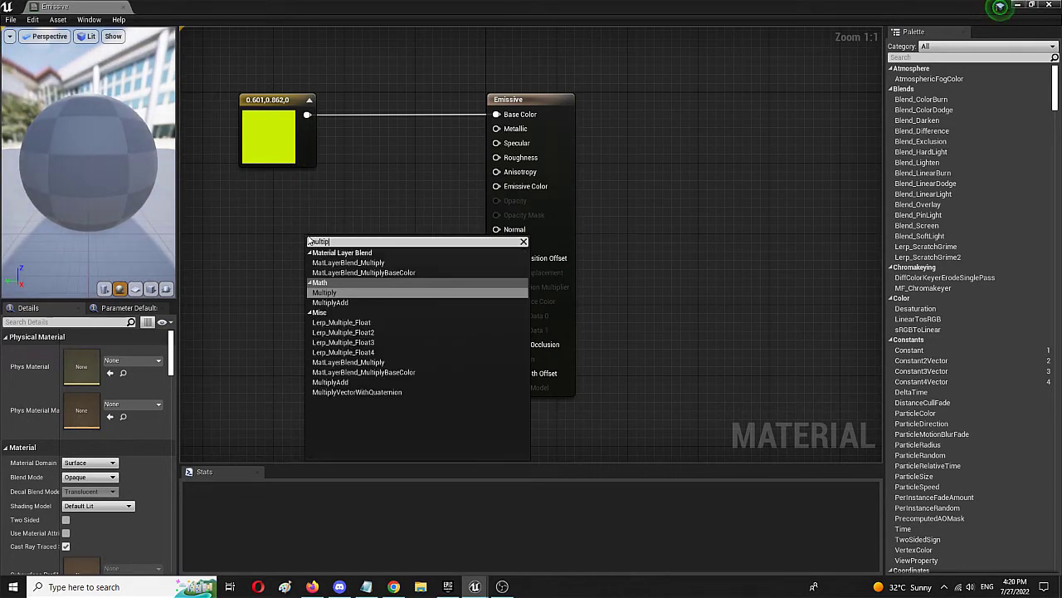
click(348, 293)
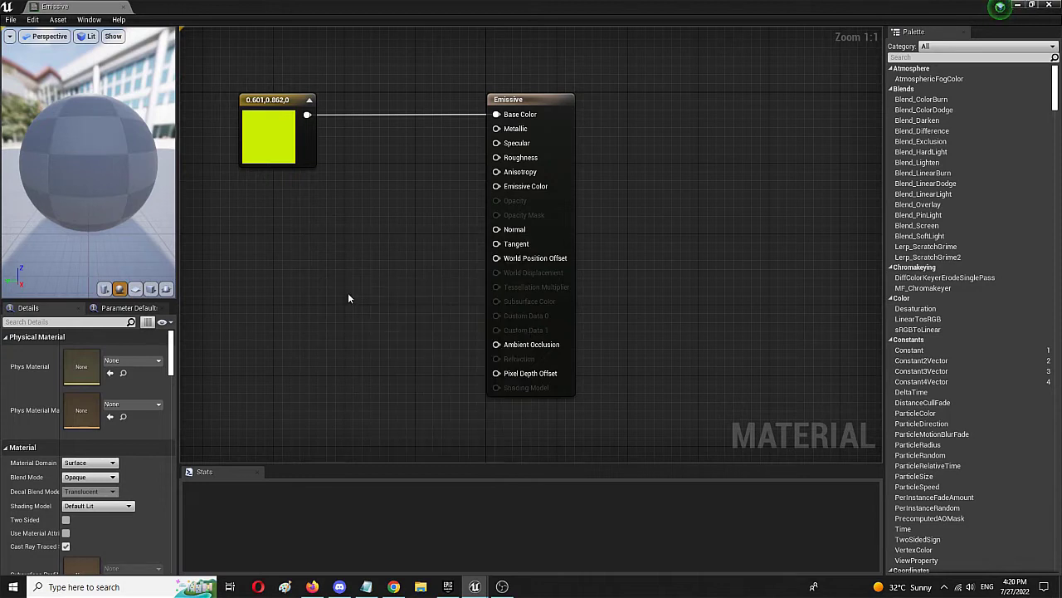
drag(332, 235, 389, 194)
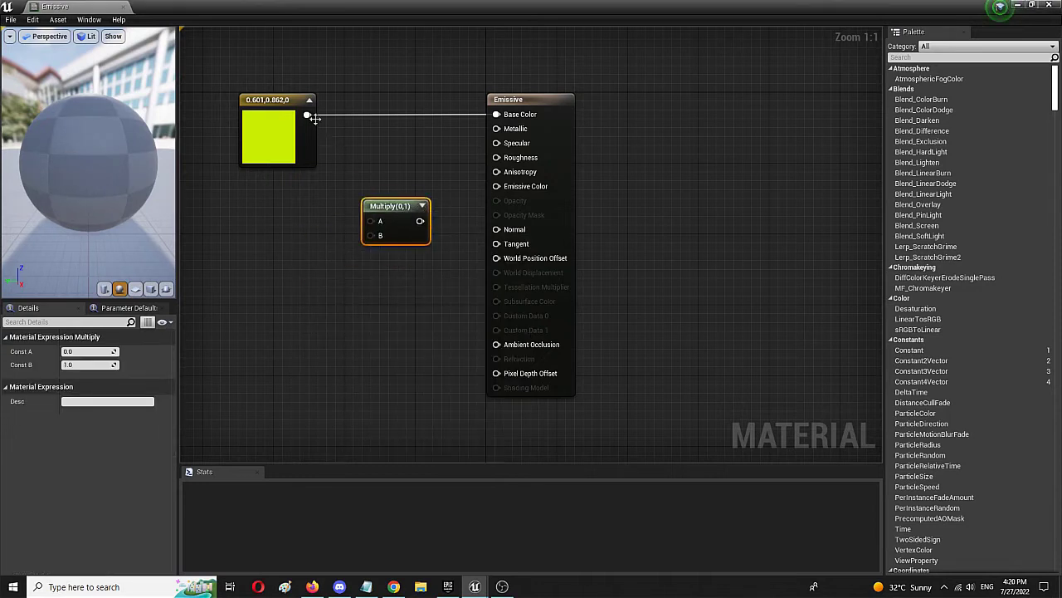
drag(307, 114, 496, 186)
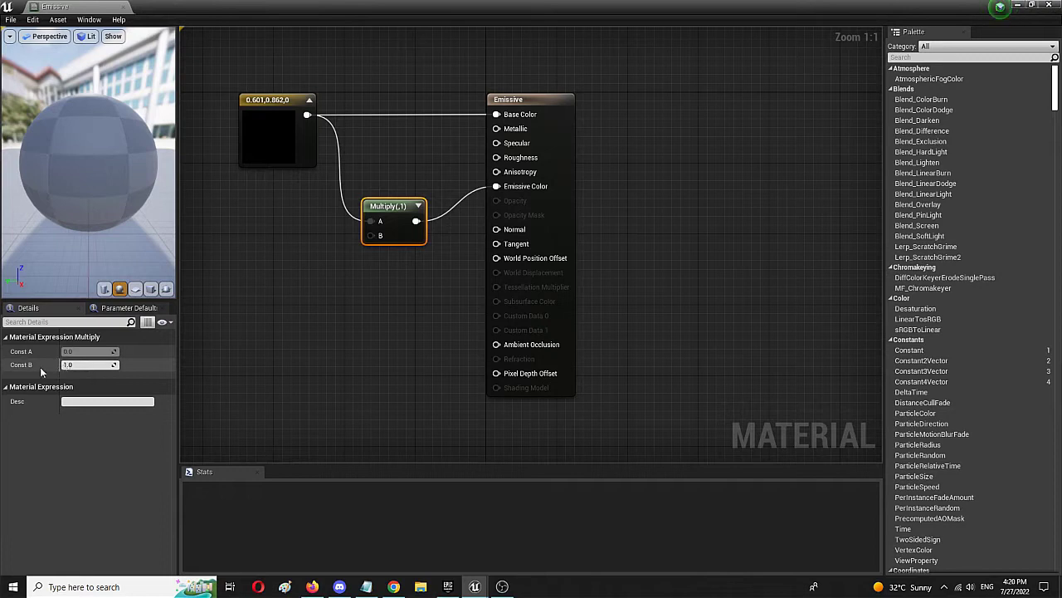
click(78, 366)
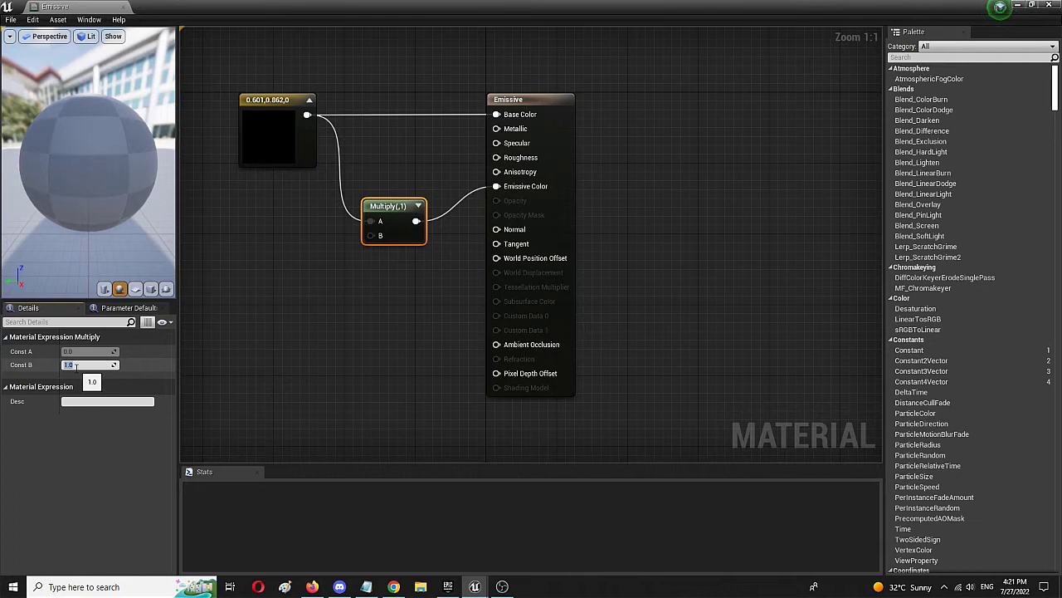
text(80)
key(Return)
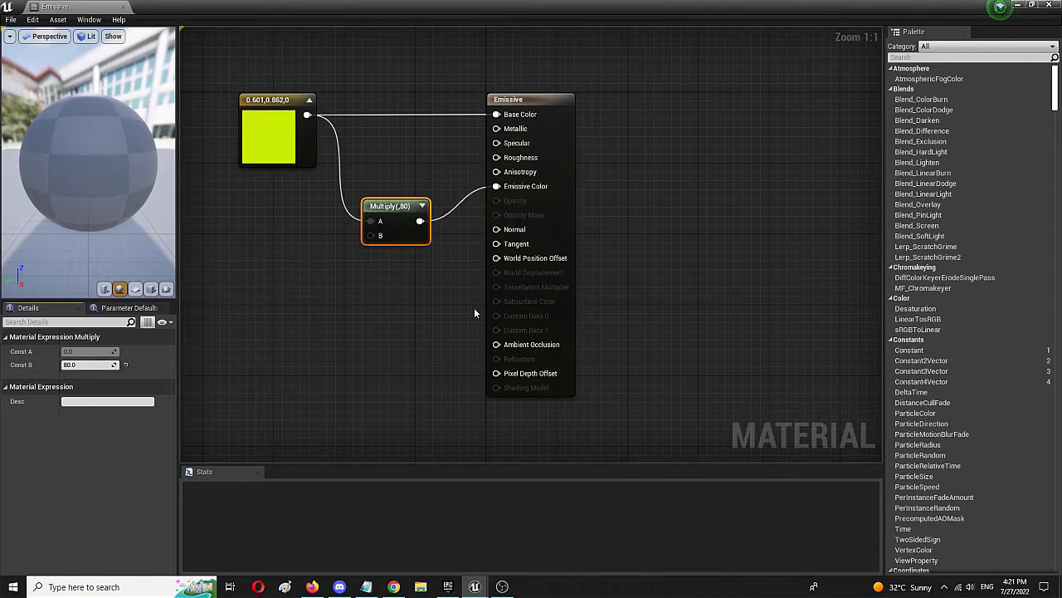
Step: Save the Emissive material and zoom the preview to check the yellow-green glow
click(11, 19)
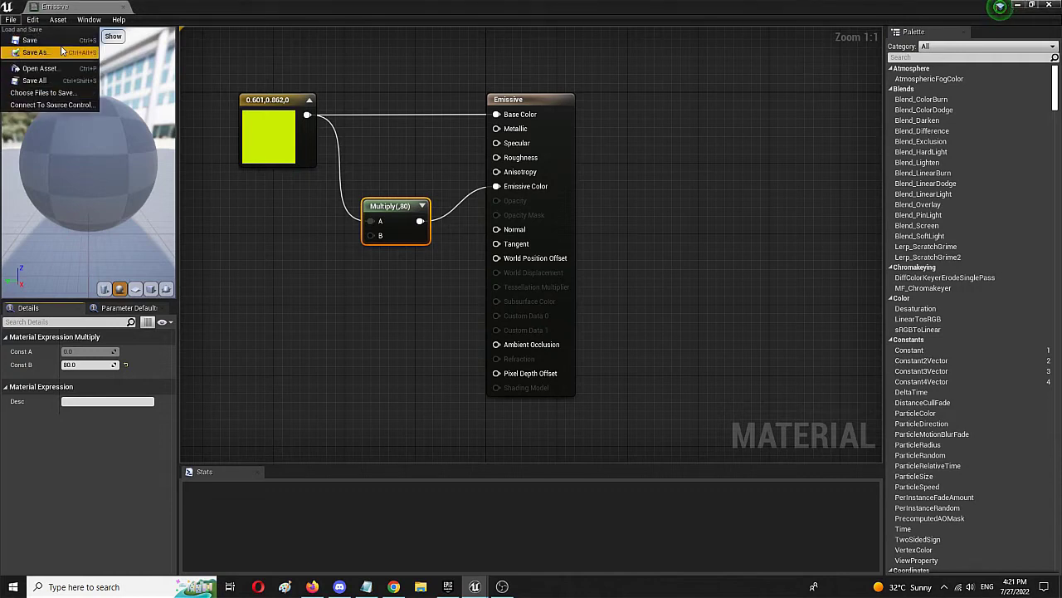
click(30, 40)
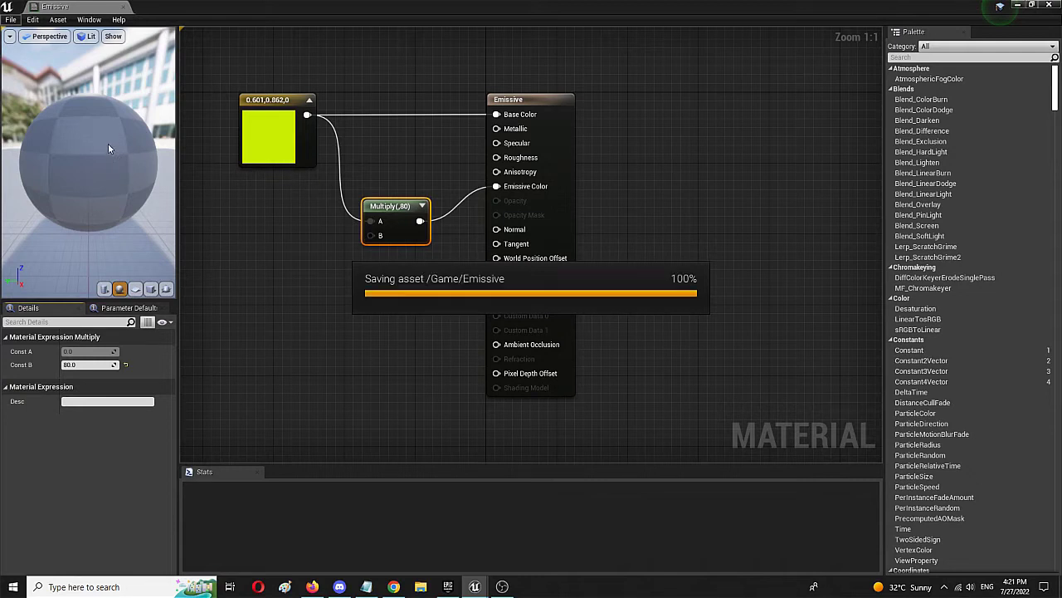
scroll(109, 151, down, 5)
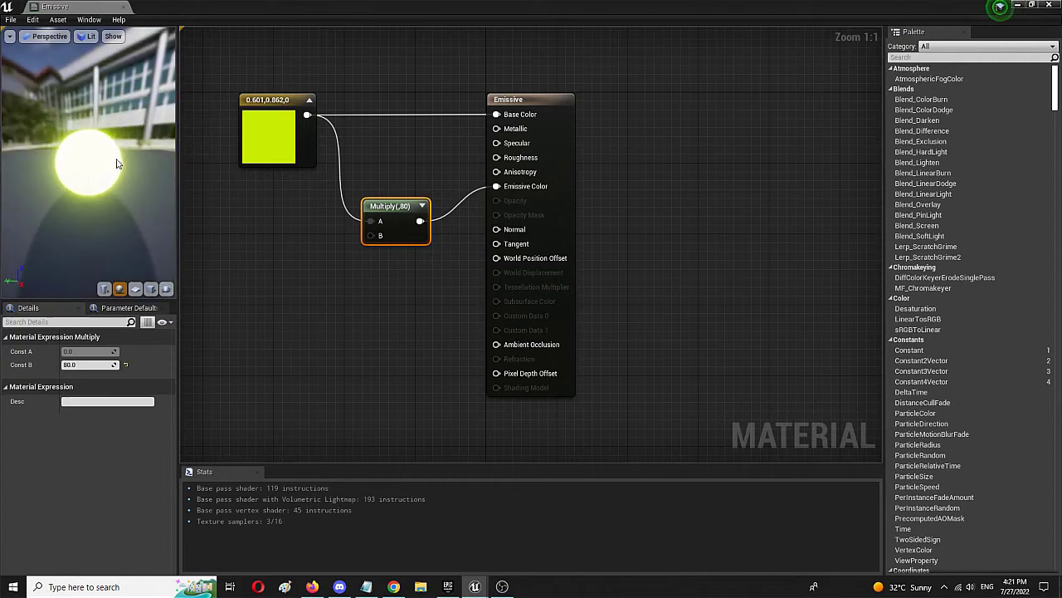
scroll(116, 164, up, 5)
scroll(119, 170, down, 5)
scroll(120, 169, up, 5)
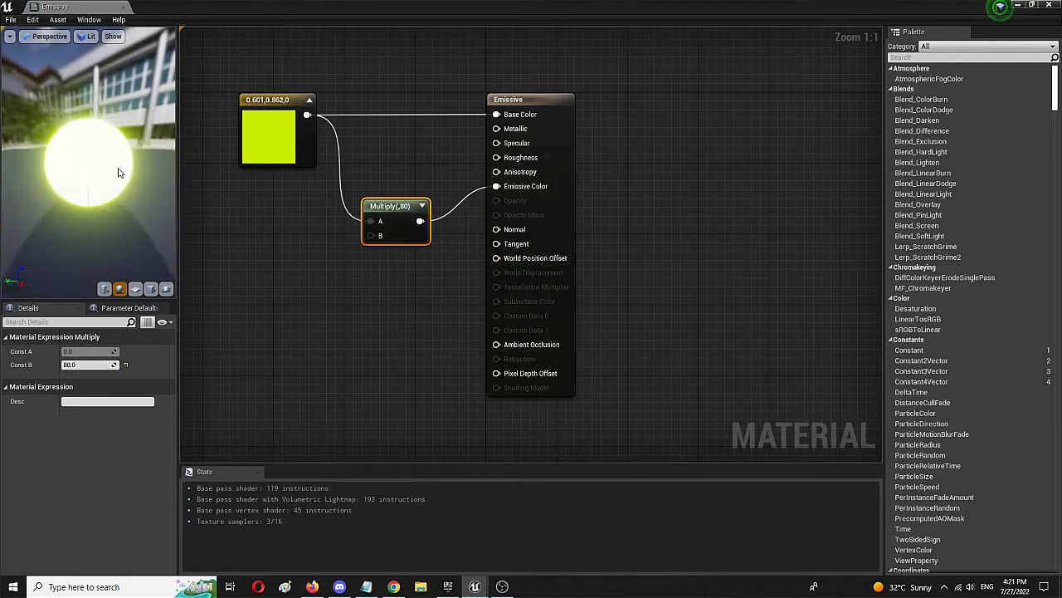
Step: Change the Multiply's Const B from 80 to 180 and save the material
scroll(120, 169, down, 2)
drag(120, 169, 87, 269)
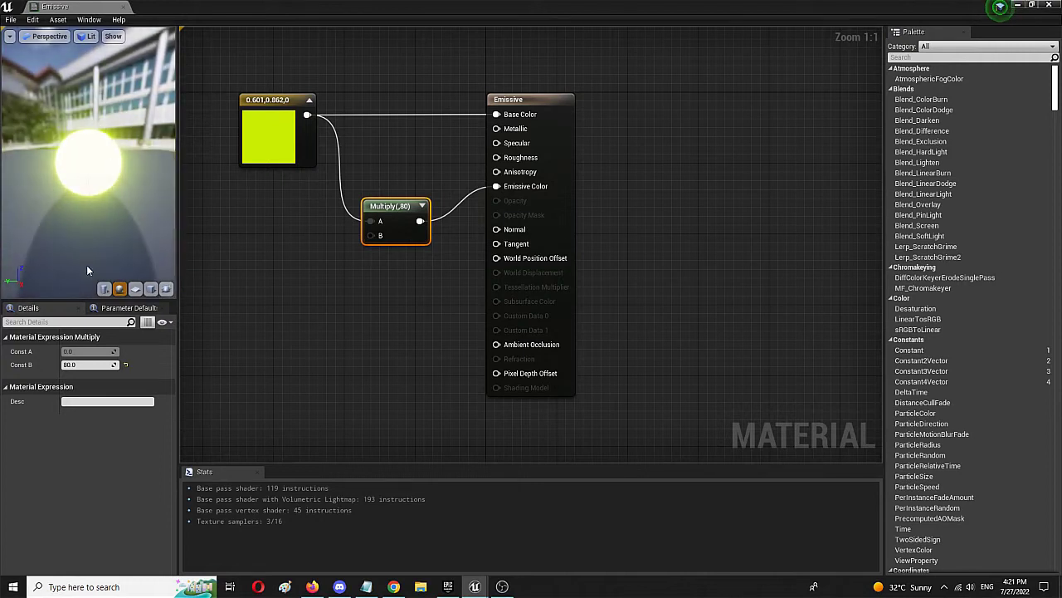
click(87, 364)
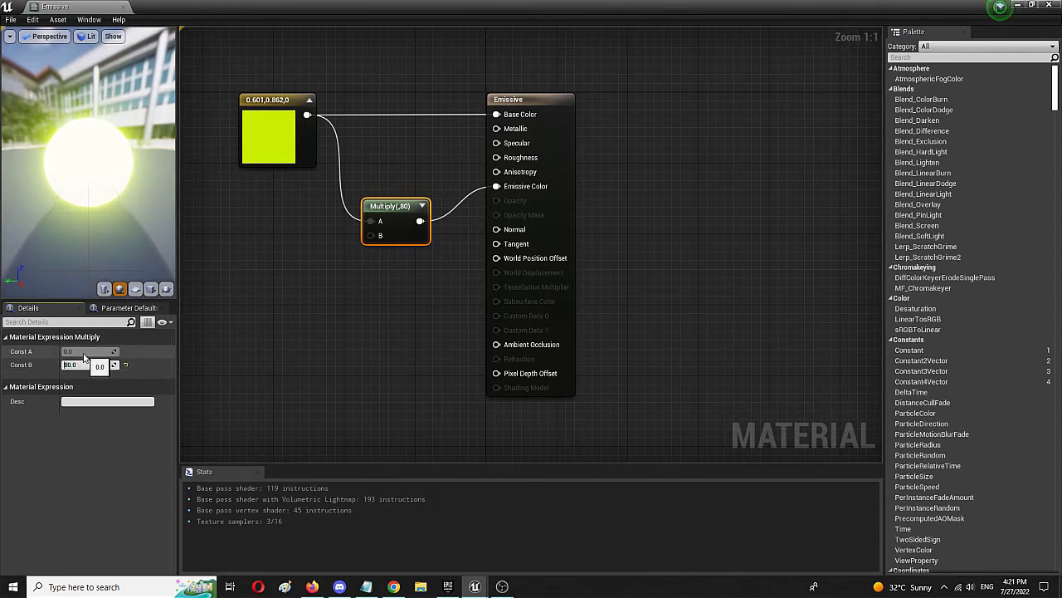
click(149, 417)
click(11, 19)
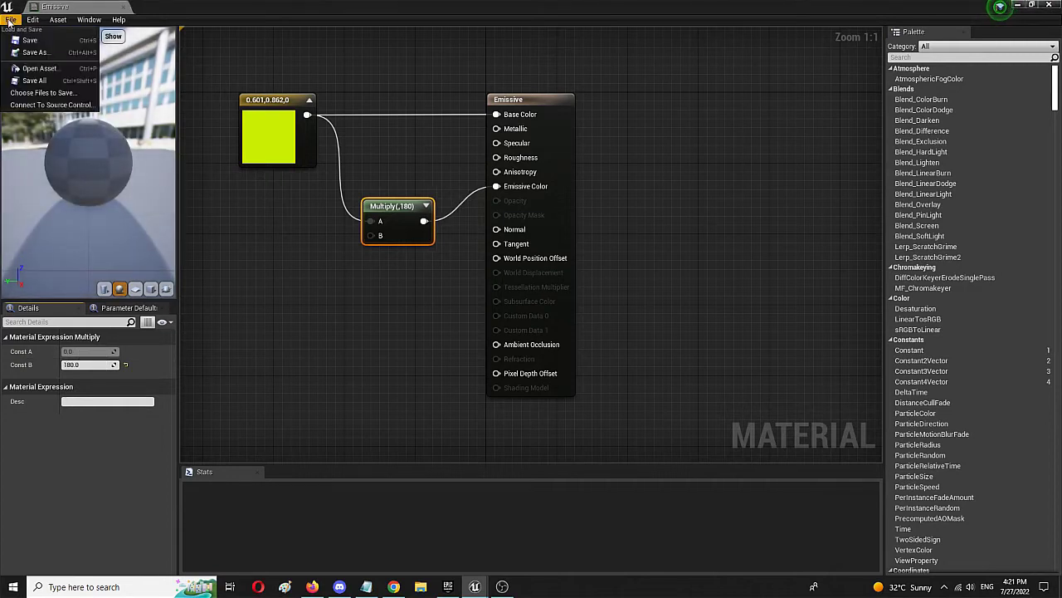
click(54, 45)
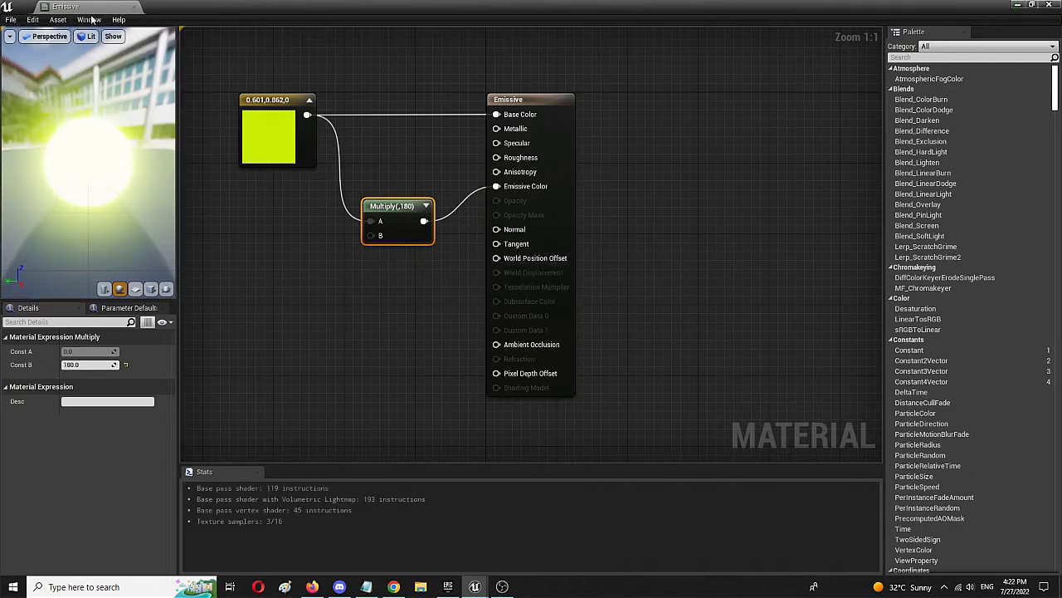
Step: Dock the material editor, return to FirstPersonExampleMap, and place a Sphere just above the floor
drag(65, 7, 84, 5)
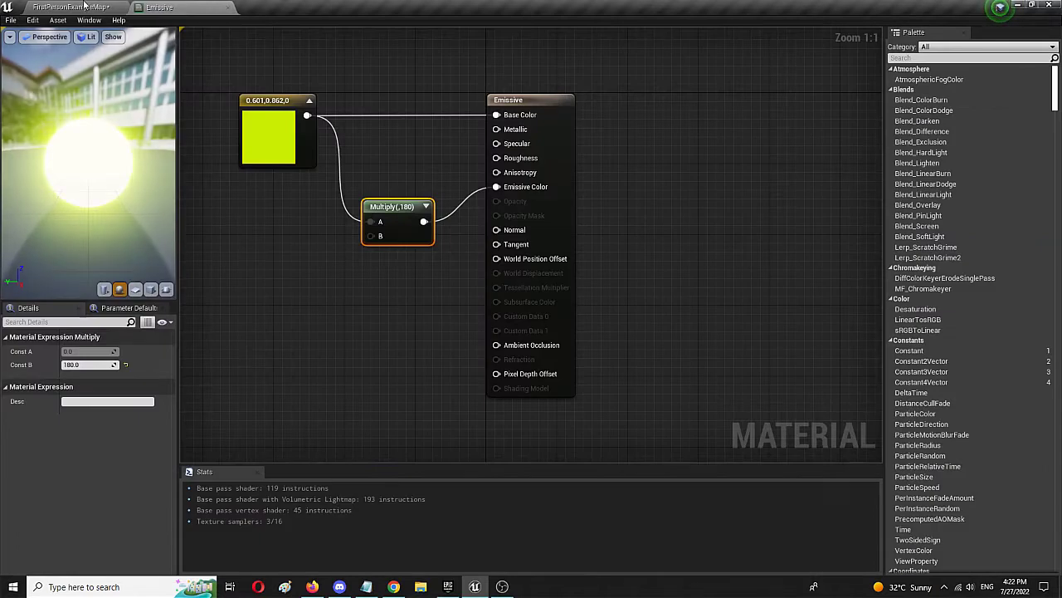
click(81, 7)
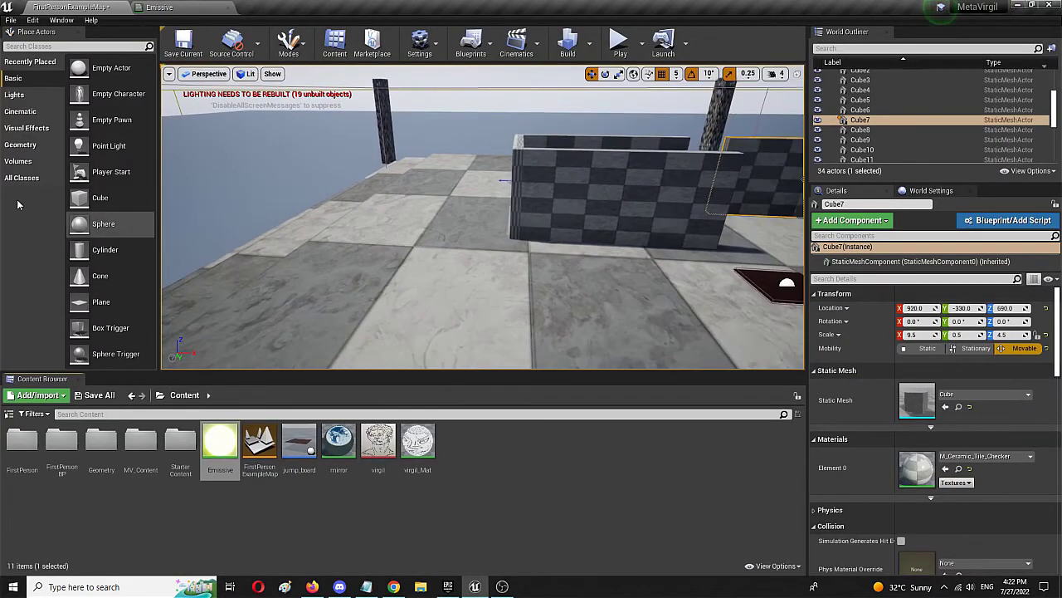
drag(84, 223, 434, 284)
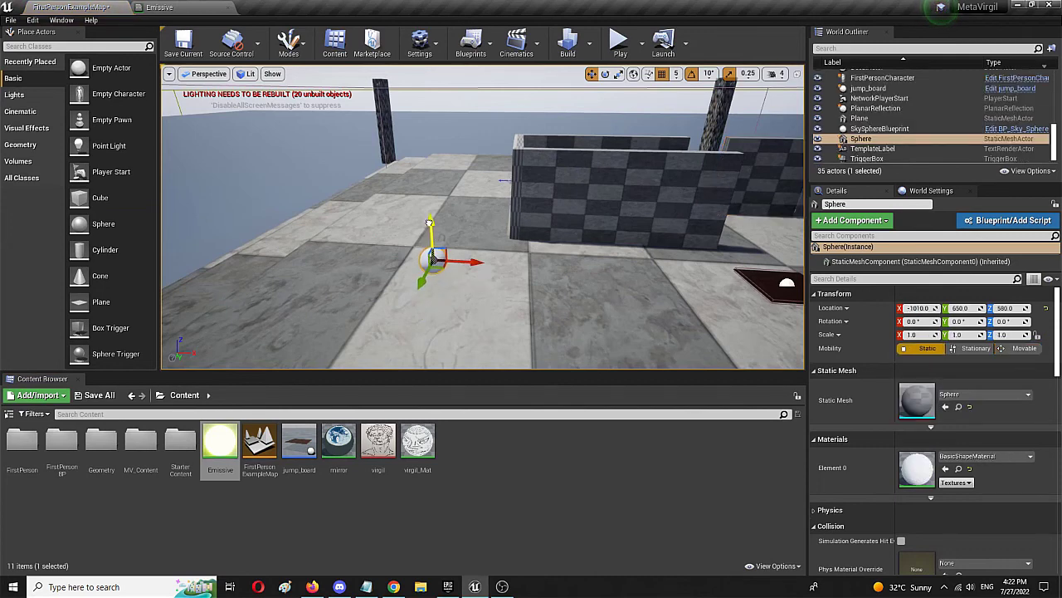
drag(429, 222, 429, 218)
right_drag(429, 217, 307, 302)
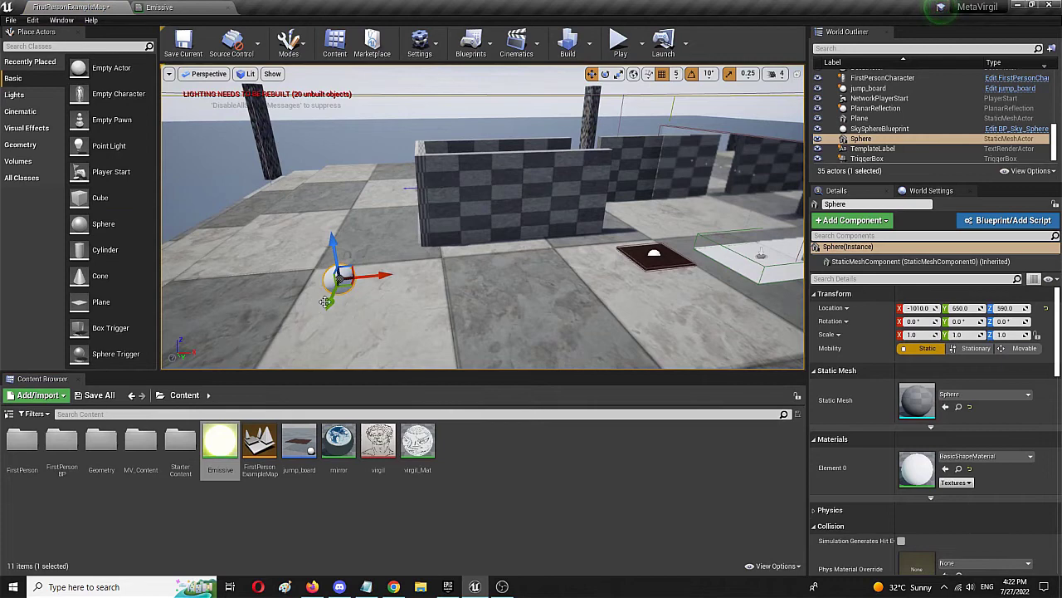
Step: Apply the Emissive material to the new sphere and view its glow
click(362, 340)
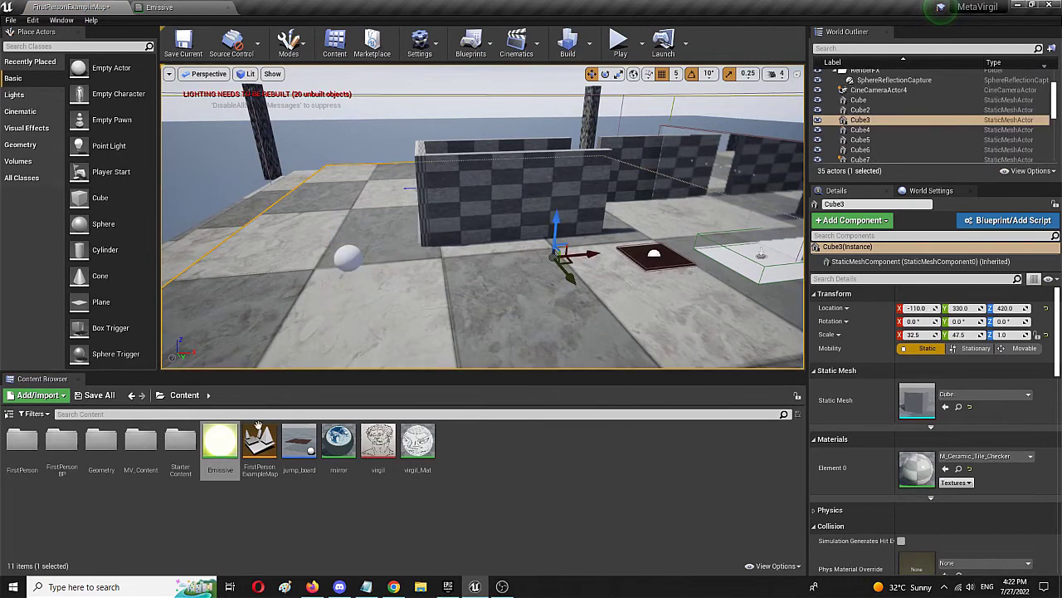
click(348, 257)
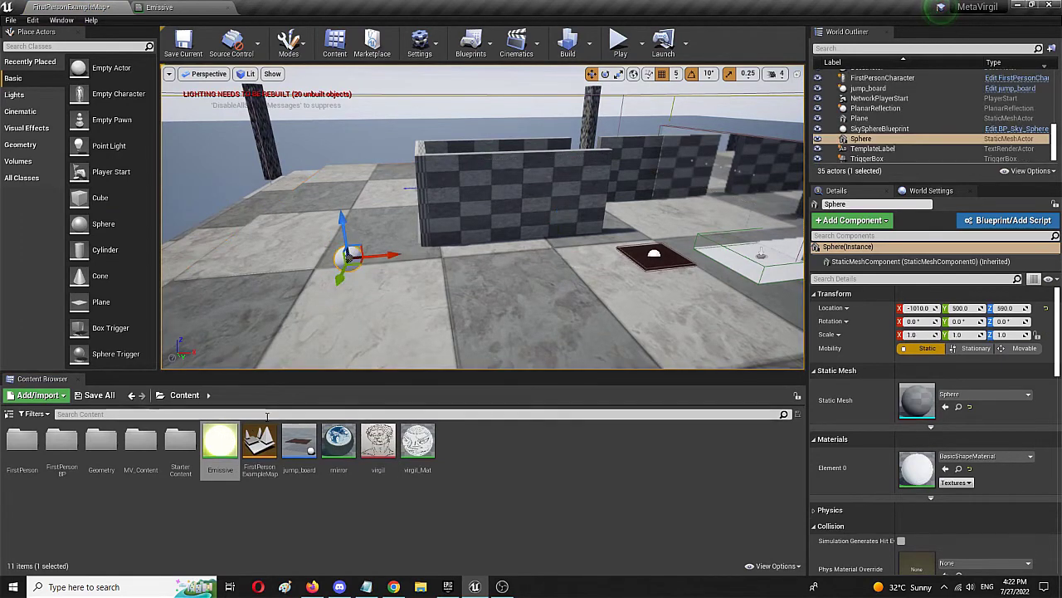
drag(220, 444, 349, 258)
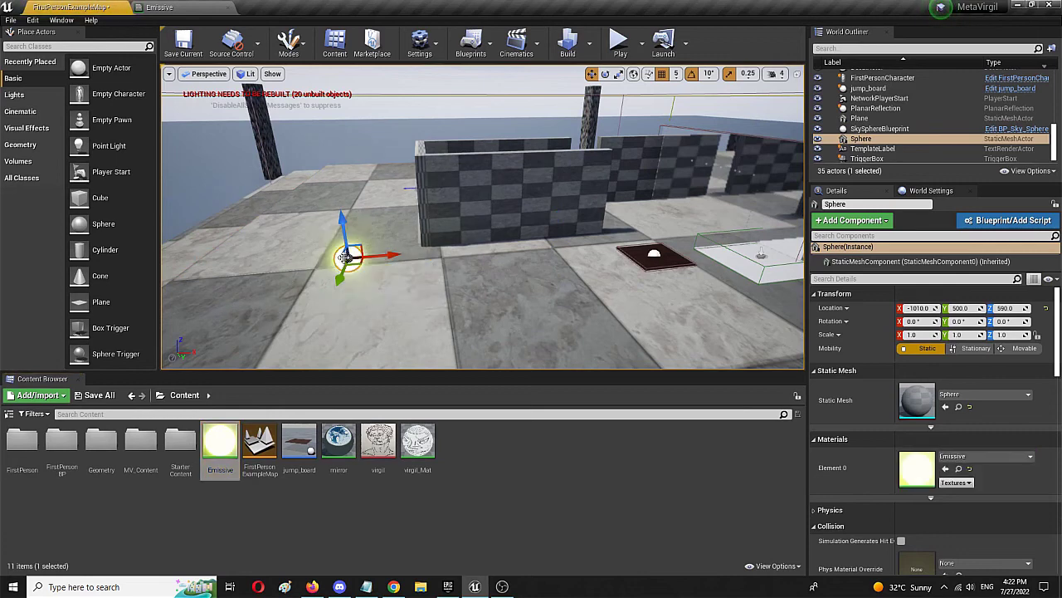
click(406, 301)
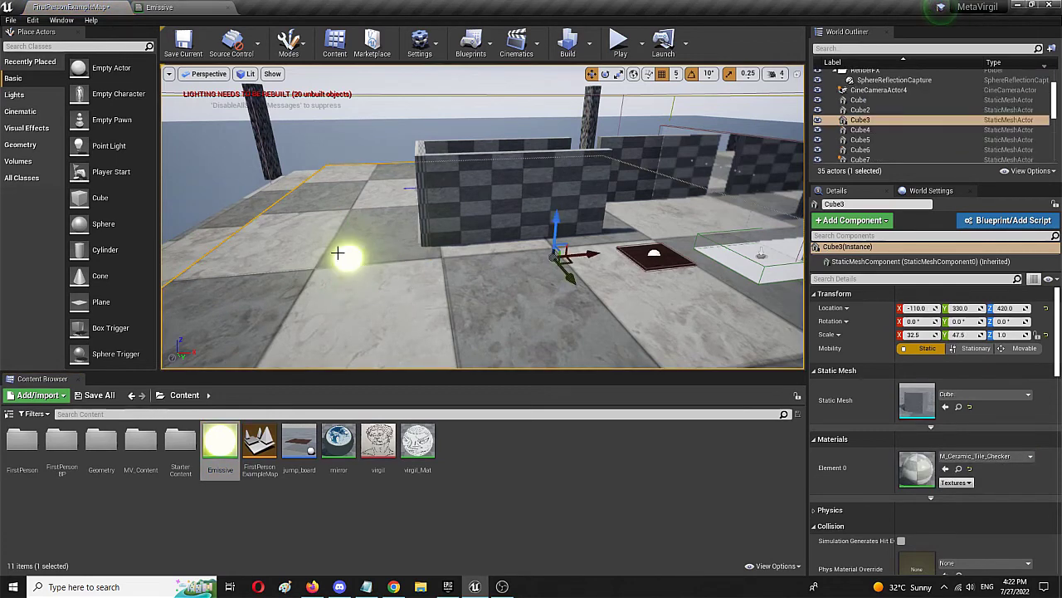
mouse_move(509, 244)
right_down()
mouse_move(465, 249)
mouse_move(509, 244)
right_up()
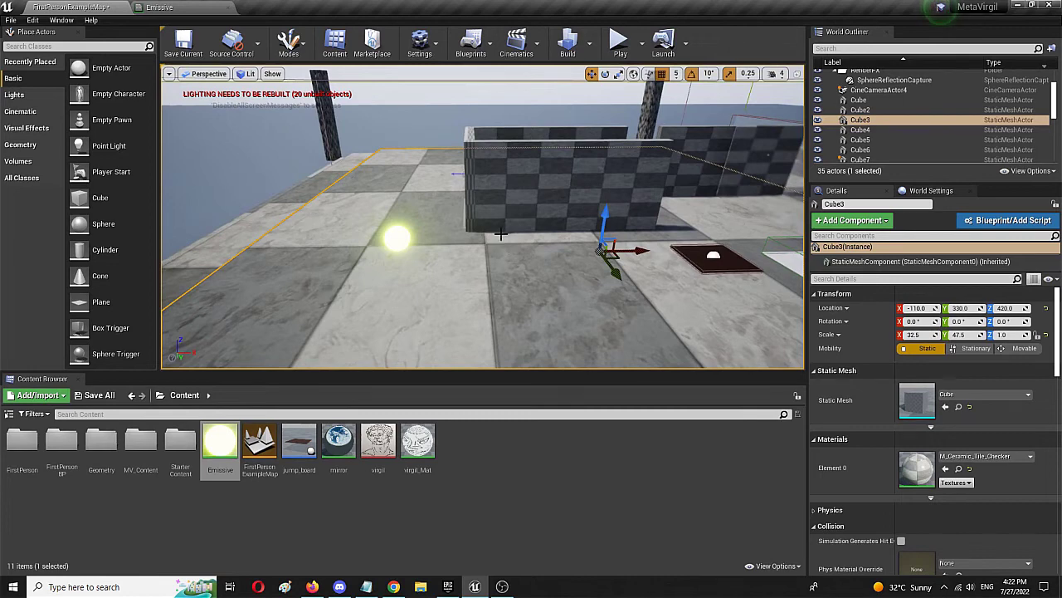
Step: Play the level, walk up to and around the glowing sphere, then stop with Esc
click(618, 41)
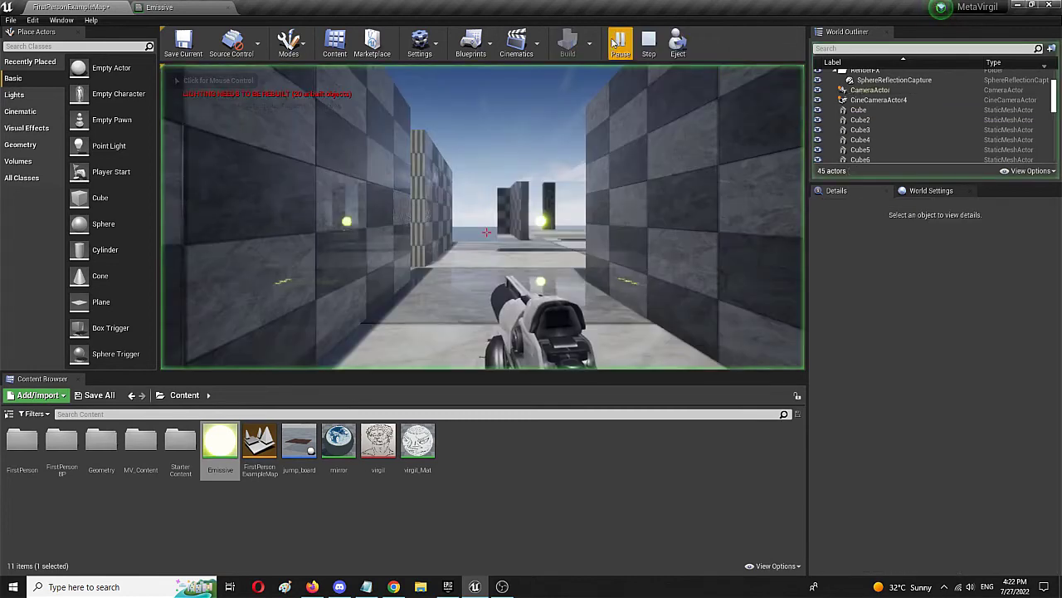
click(505, 223)
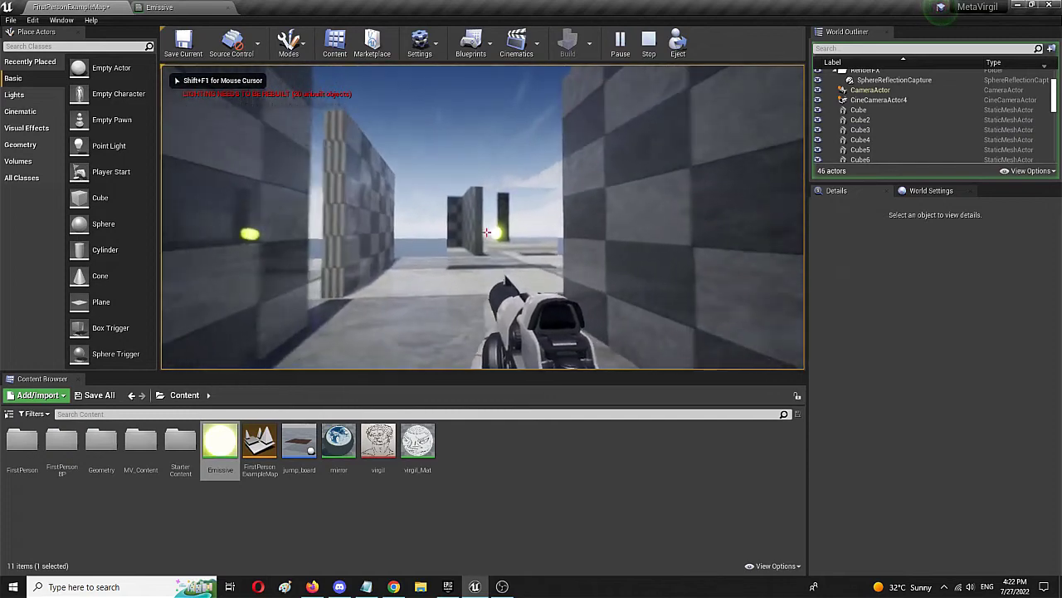
key(w)
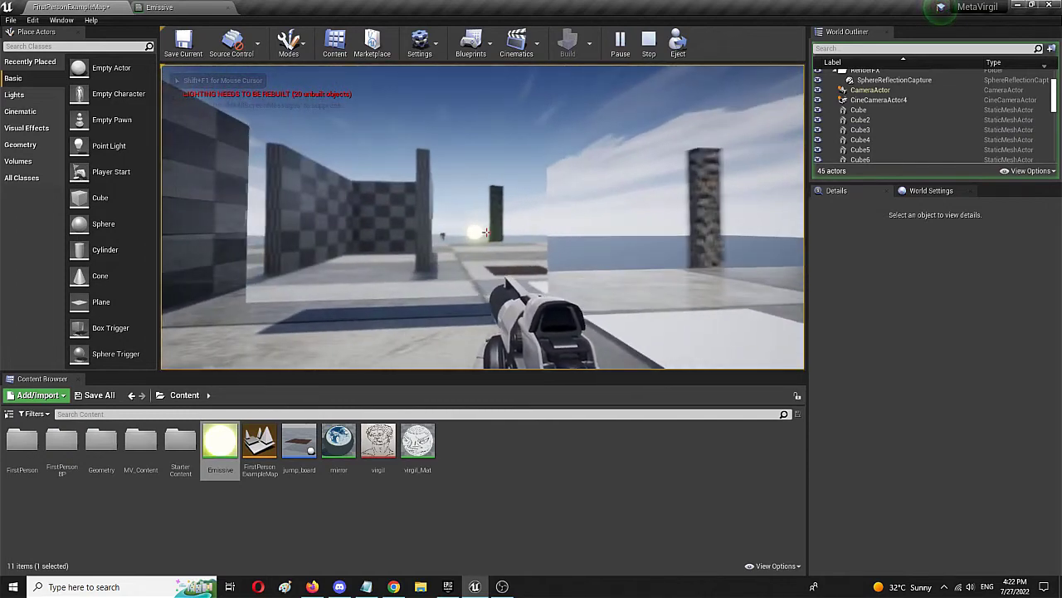
key(w)
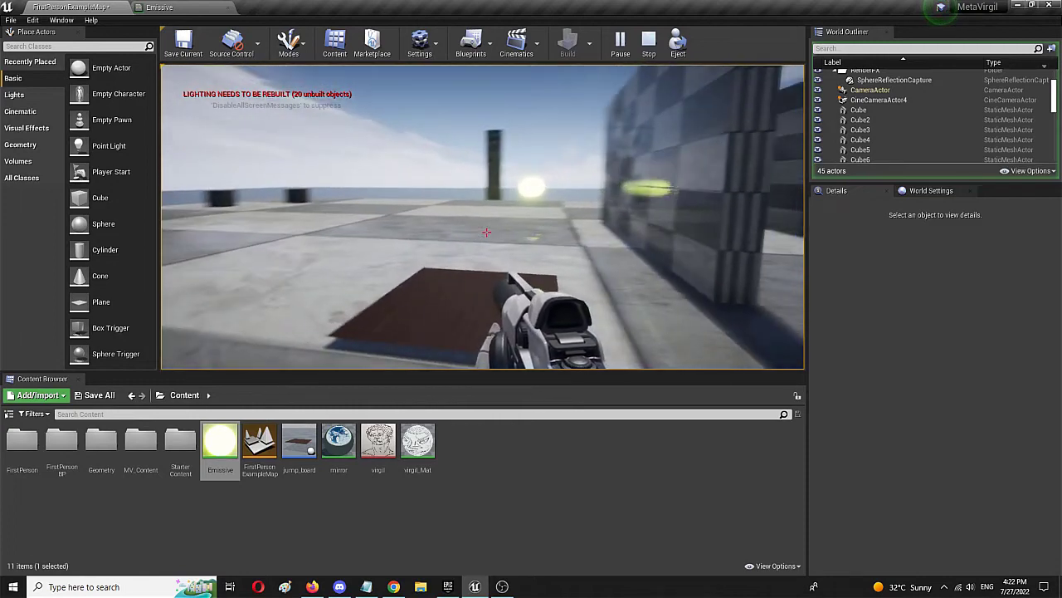
key(d)
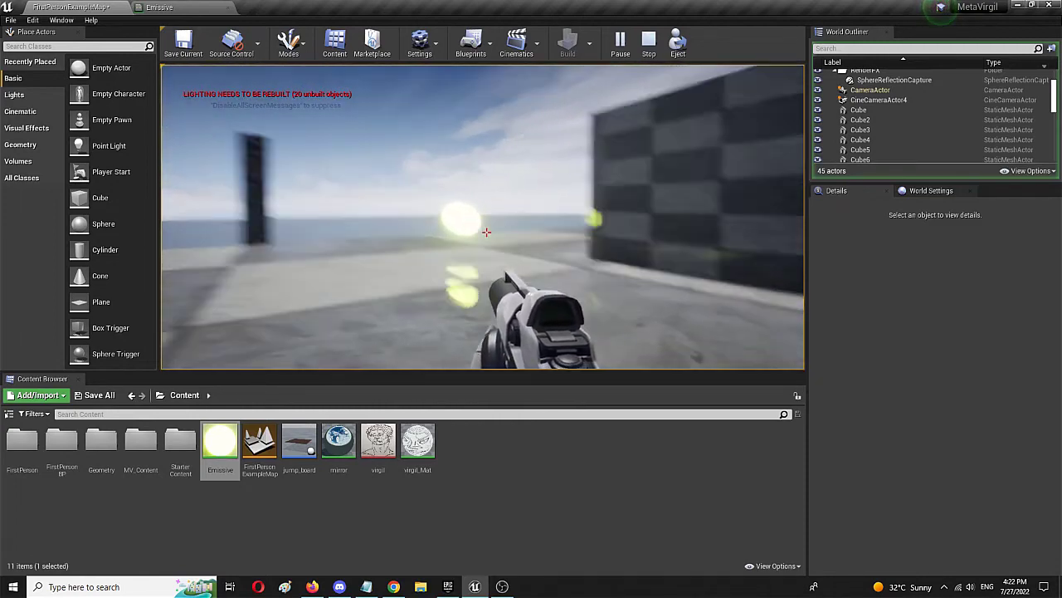
key(w)
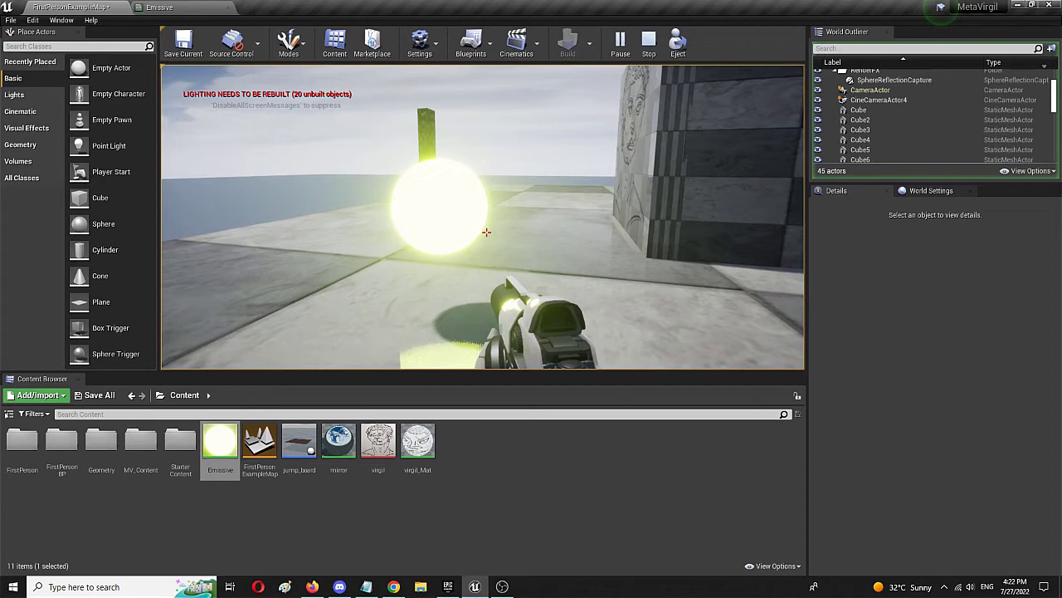
key(w)
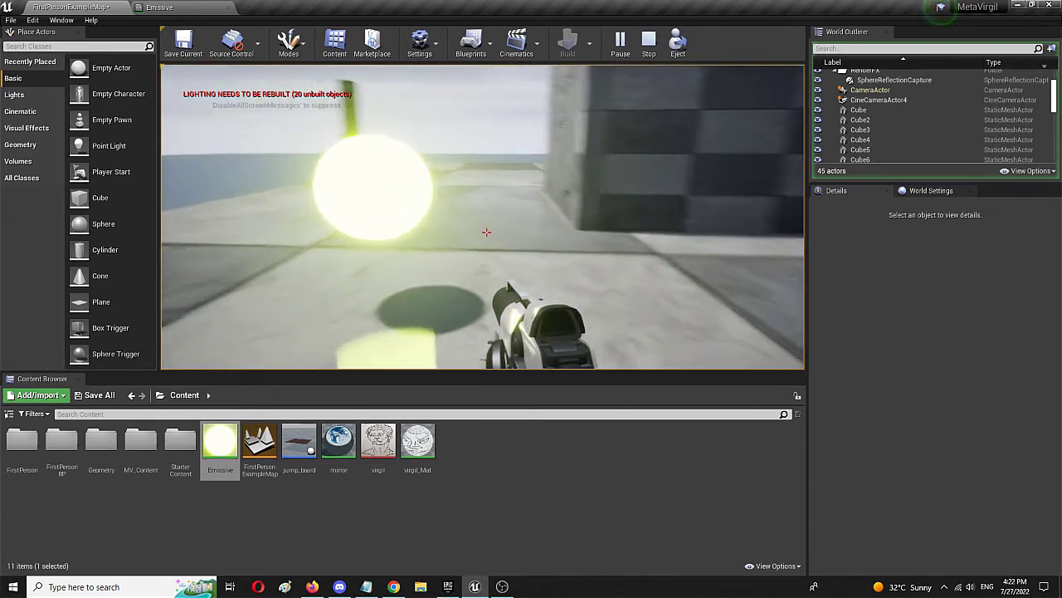
key(d)
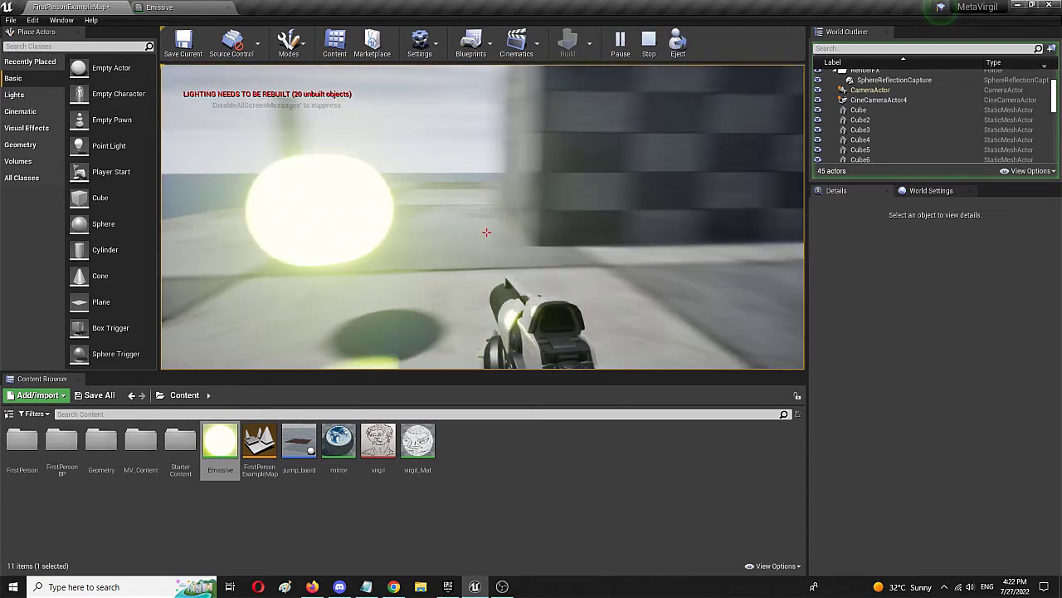
key(s)
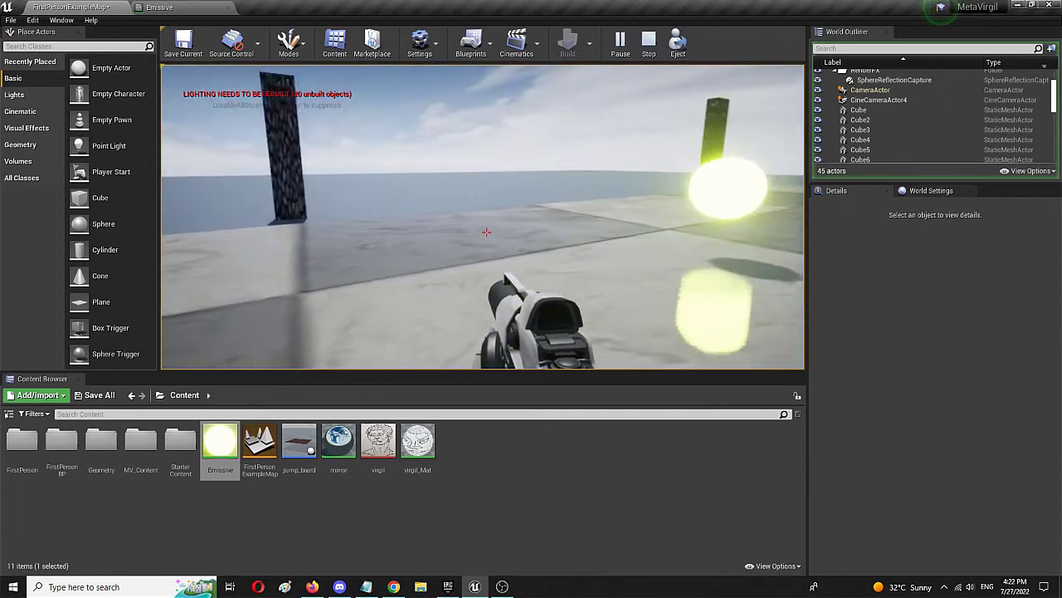
key(w)
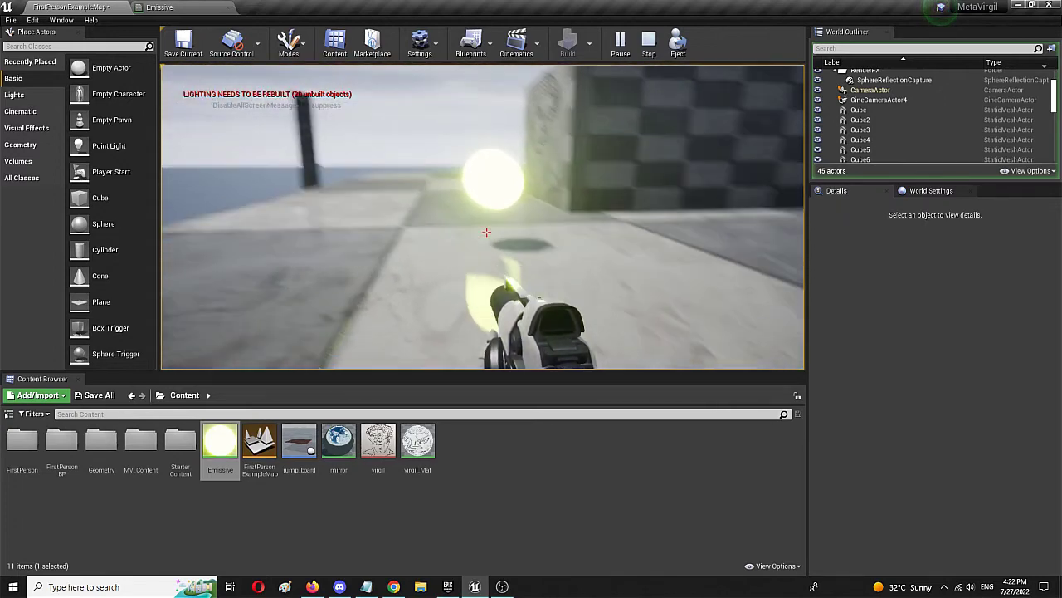
key(s)
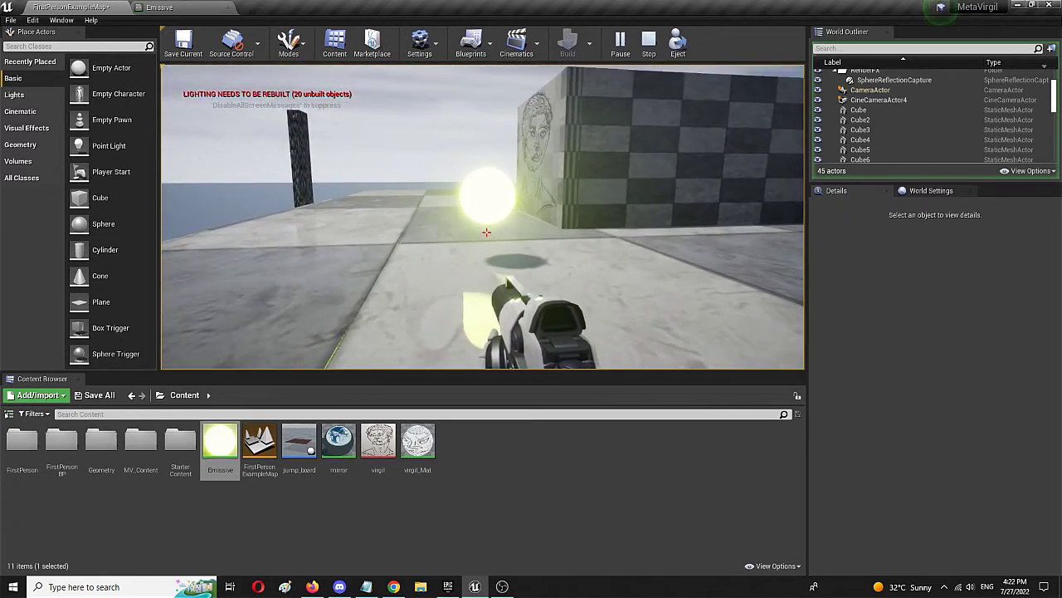
key(Escape)
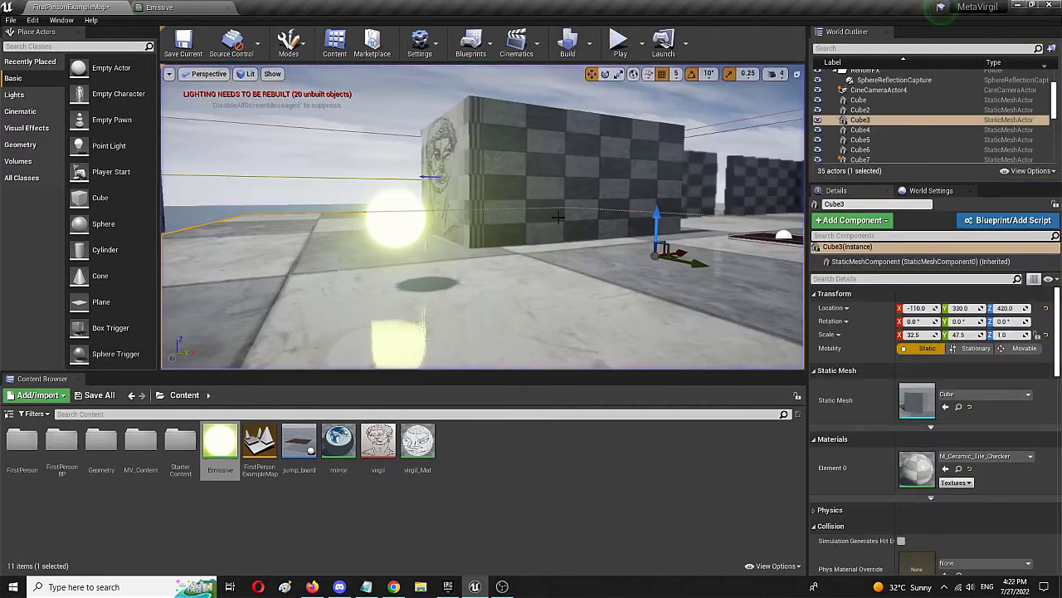
Step: Bring the Emissive material editor back into view to show its graph
click(230, 7)
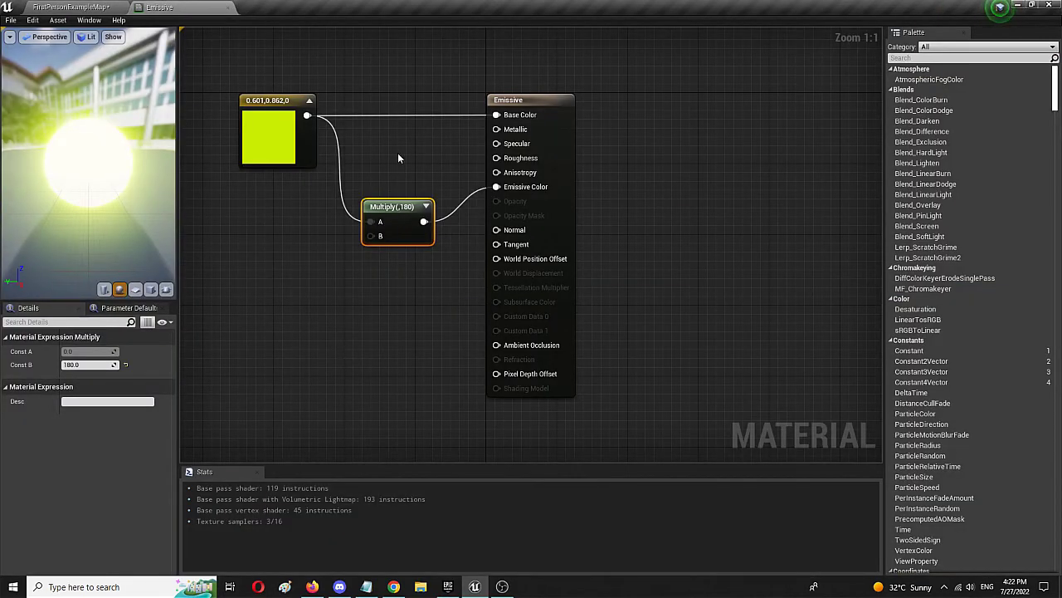